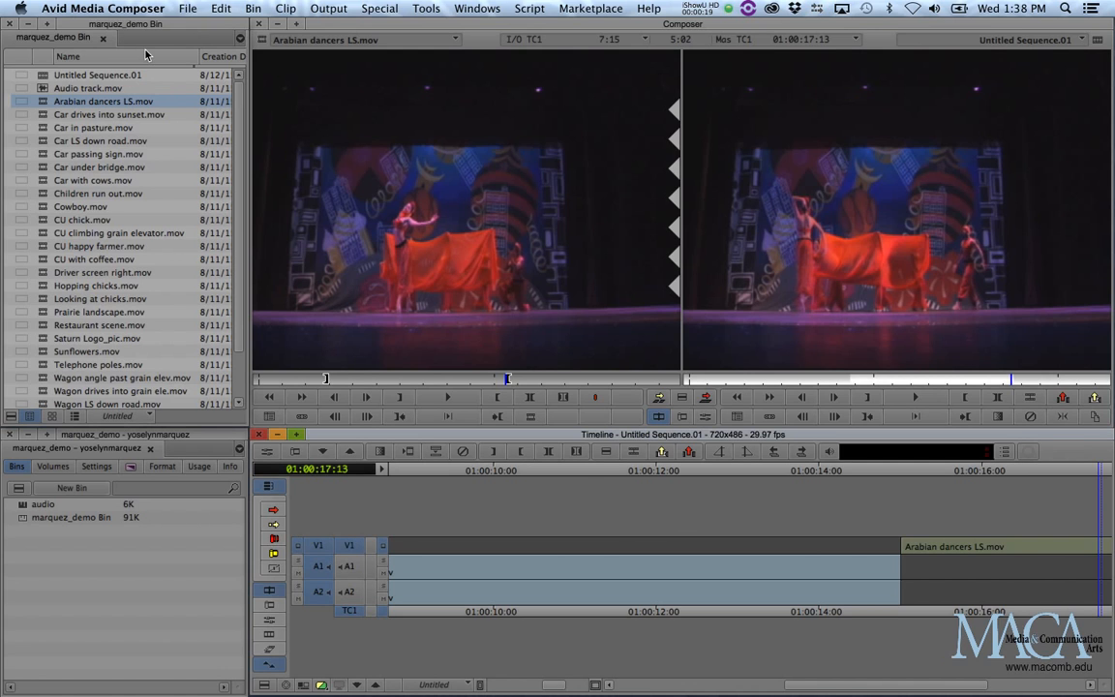
- Examine the clips and their icons listed in the demo bin
{"action": "left_click", "coordinate": [93, 27]}
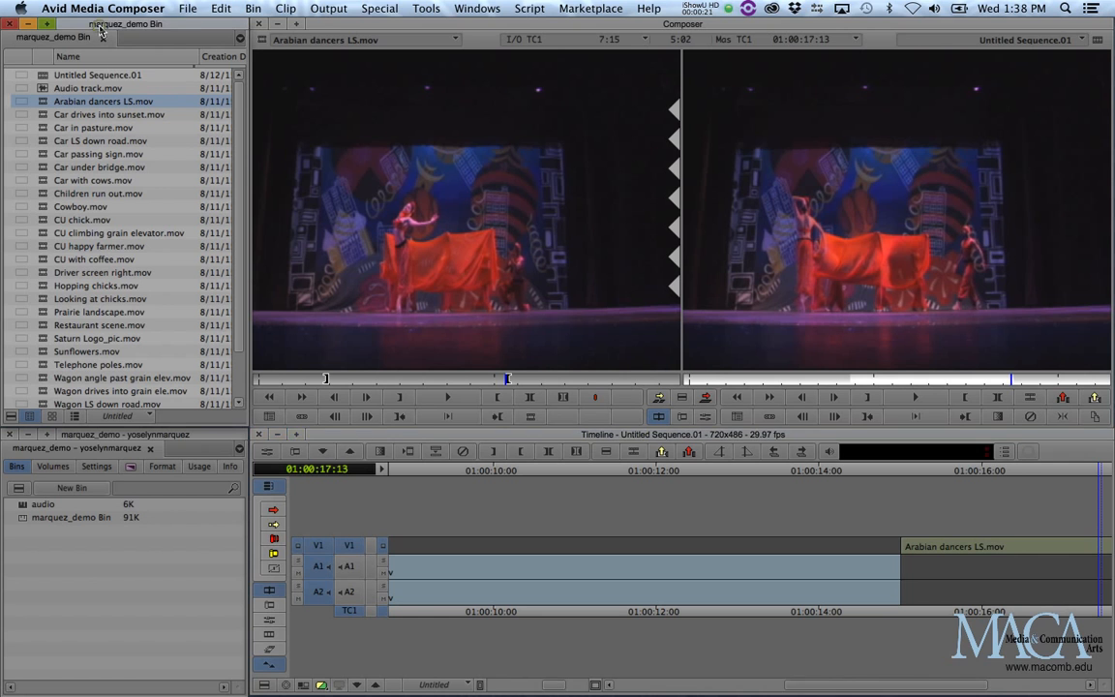
{"action": "key", "text": "alt+super+equal"}
{"action": "key", "text": "alt+super+equal"}
{"action": "key", "text": "alt+super+equal"}
{"action": "key", "text": "alt+super+equal"}
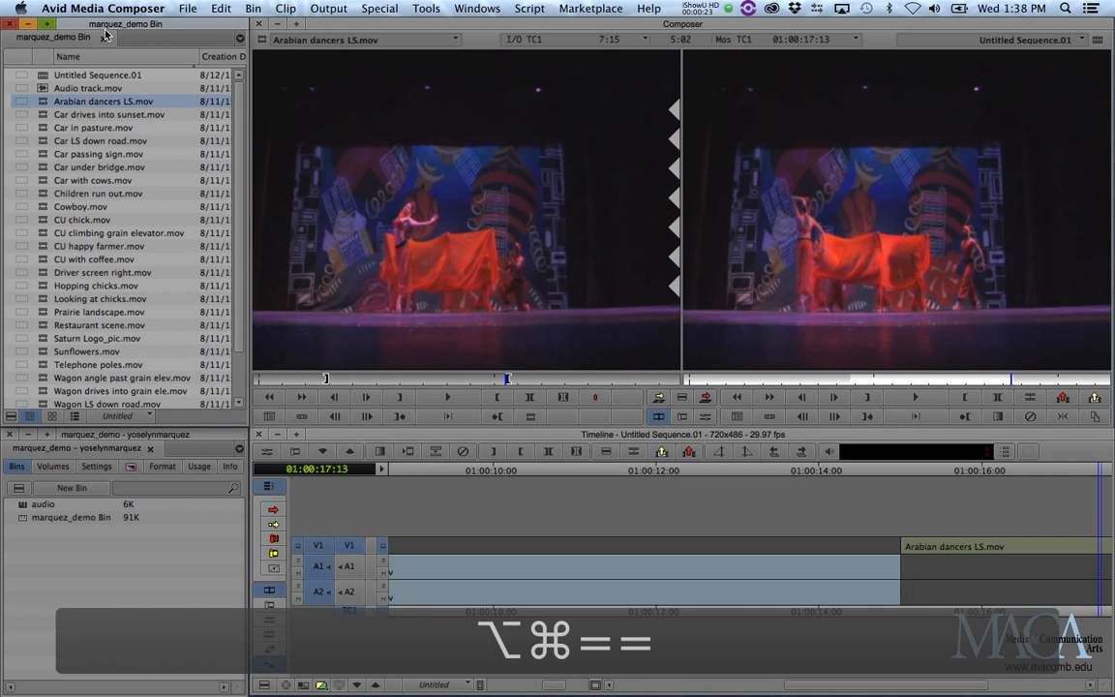
{"action": "key", "text": "alt+super+equal"}
{"action": "key", "text": "alt+super+equal"}
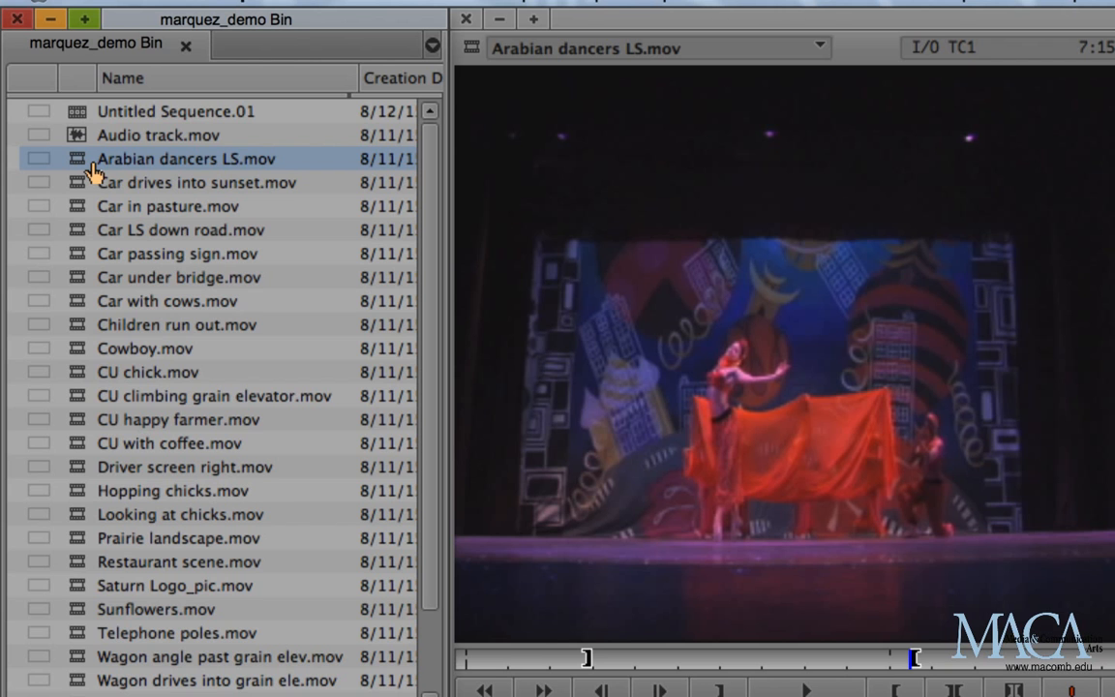
{"action": "key", "text": "alt+super+minus"}
{"action": "key", "text": "alt+super+minus"}
{"action": "key", "text": "alt+super+minus"}
{"action": "key", "text": "alt+super+minus"}
{"action": "key", "text": "alt+super+minus"}
{"action": "key", "text": "alt+super+minus"}
{"action": "key", "text": "alt+super+minus"}
{"action": "key", "text": "alt+super+minus"}
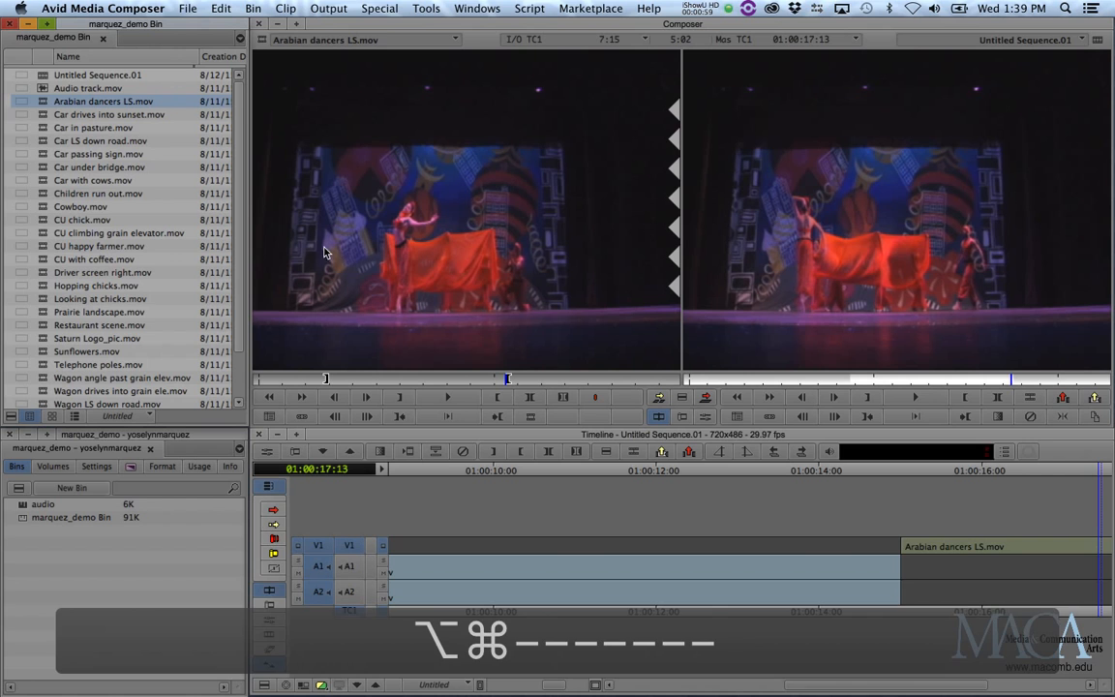
- Load Restaurant scene.mov into the source monitor, clear its existing marks, and set new IN and OUT points around the coffee-serving action
{"action": "double_click", "coordinate": [46, 327]}
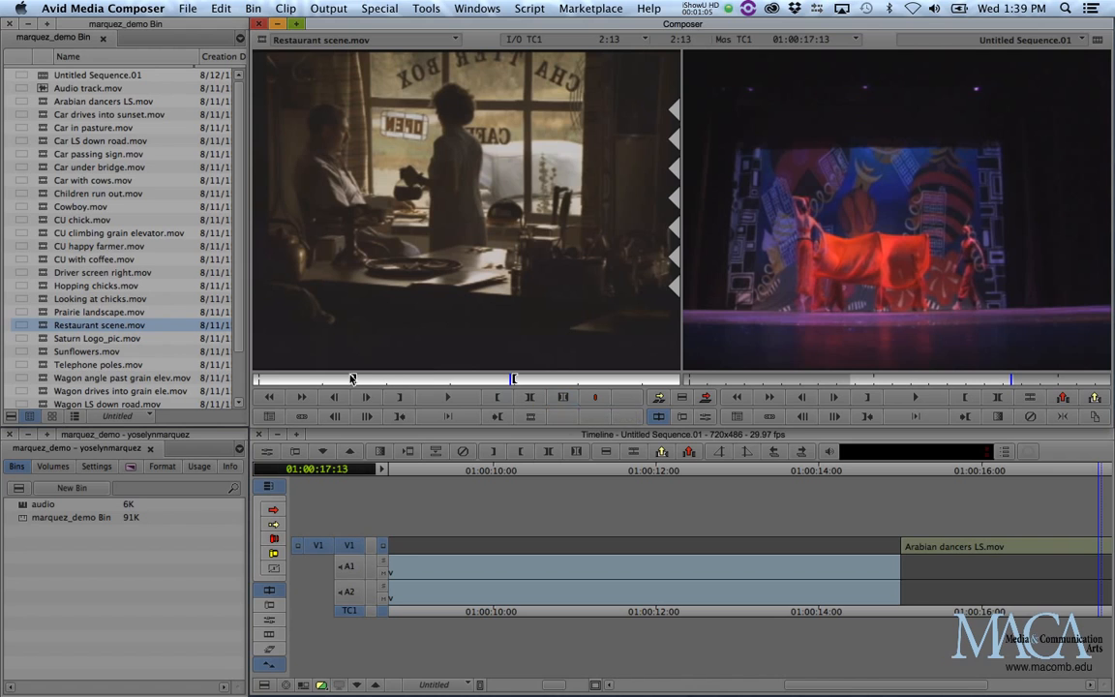
{"action": "left_click", "coordinate": [565, 398]}
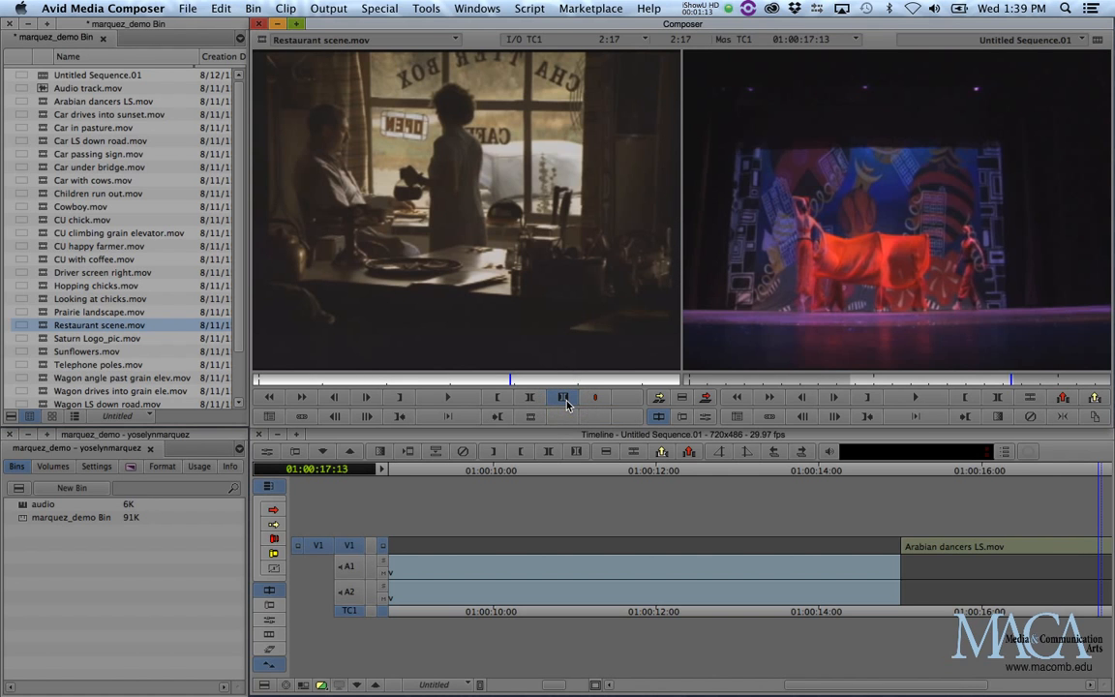
{"action": "left_click_drag", "start_coordinate": [378, 379], "coordinate": [344, 379]}
{"action": "key", "text": "i"}
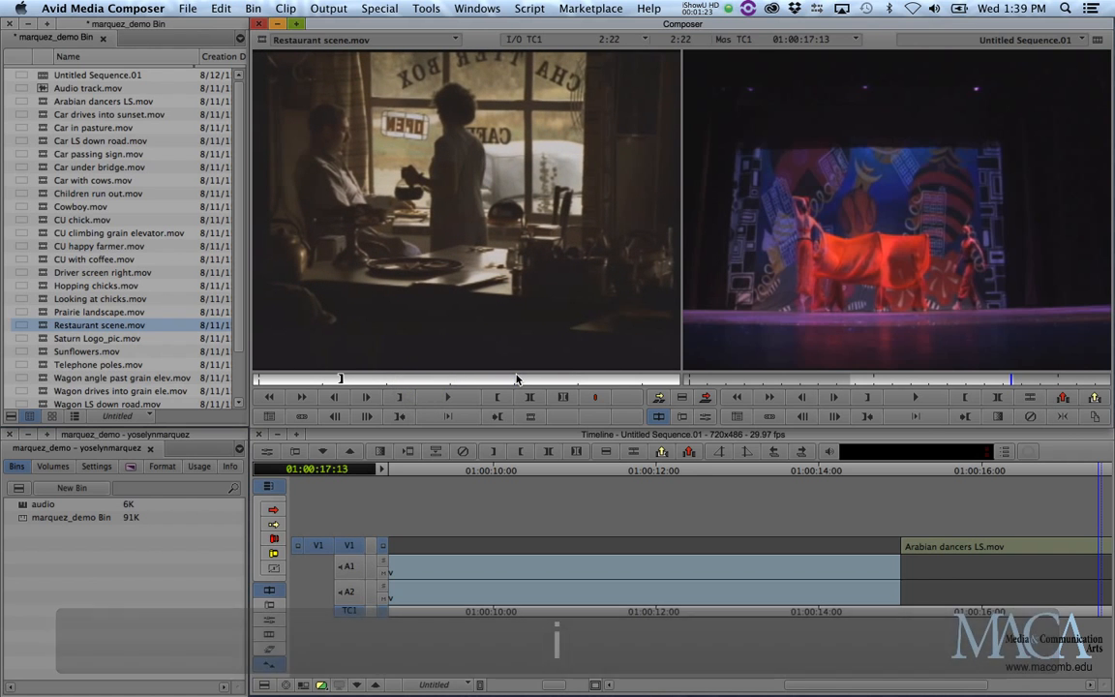
{"action": "key", "text": "o"}
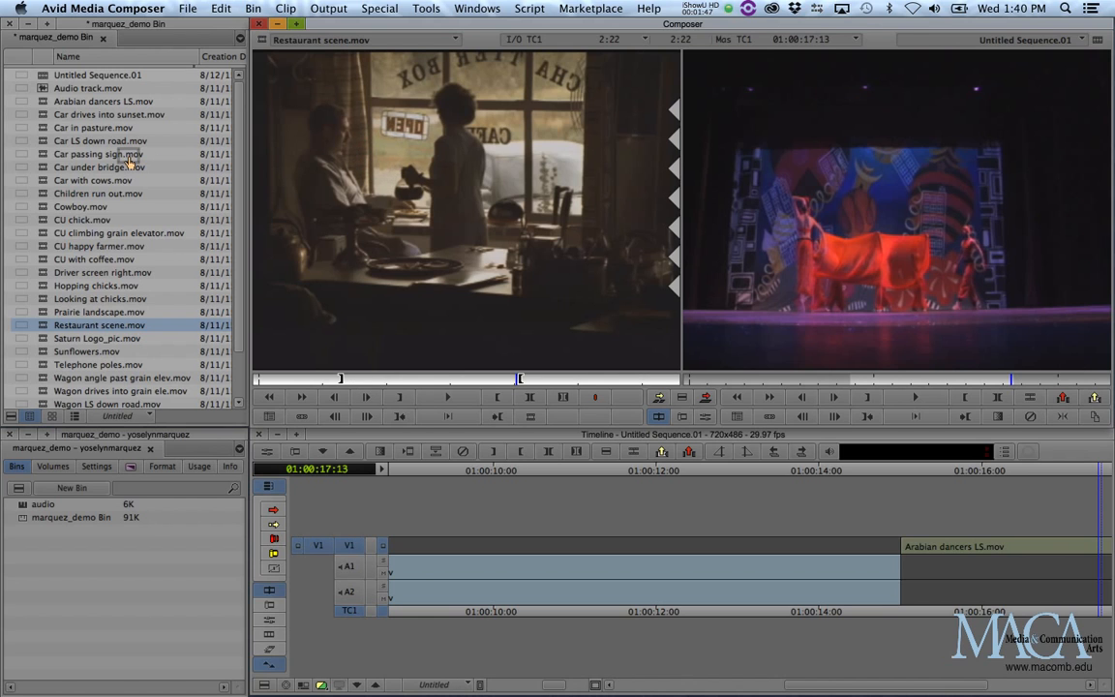
- Create a subclip of the marked Restaurant scene.mov section in the demo bin and name it waitress_serves
{"action": "left_click_drag", "start_coordinate": [129, 163], "coordinate": [129, 165]}
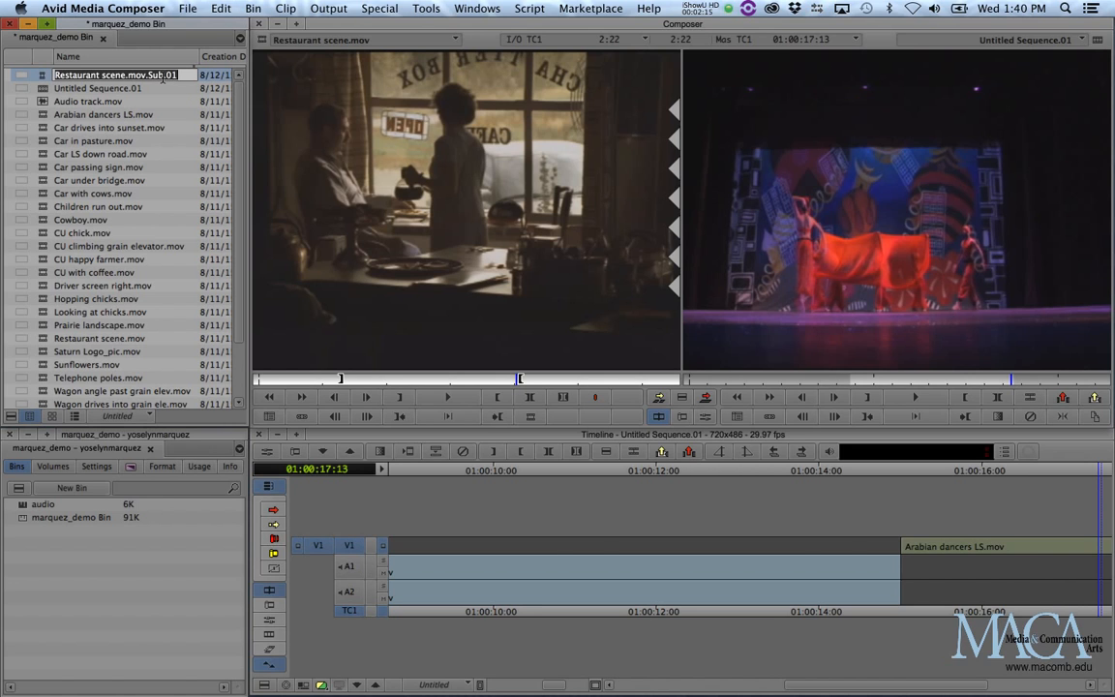
{"action": "type", "text": "waitre"}
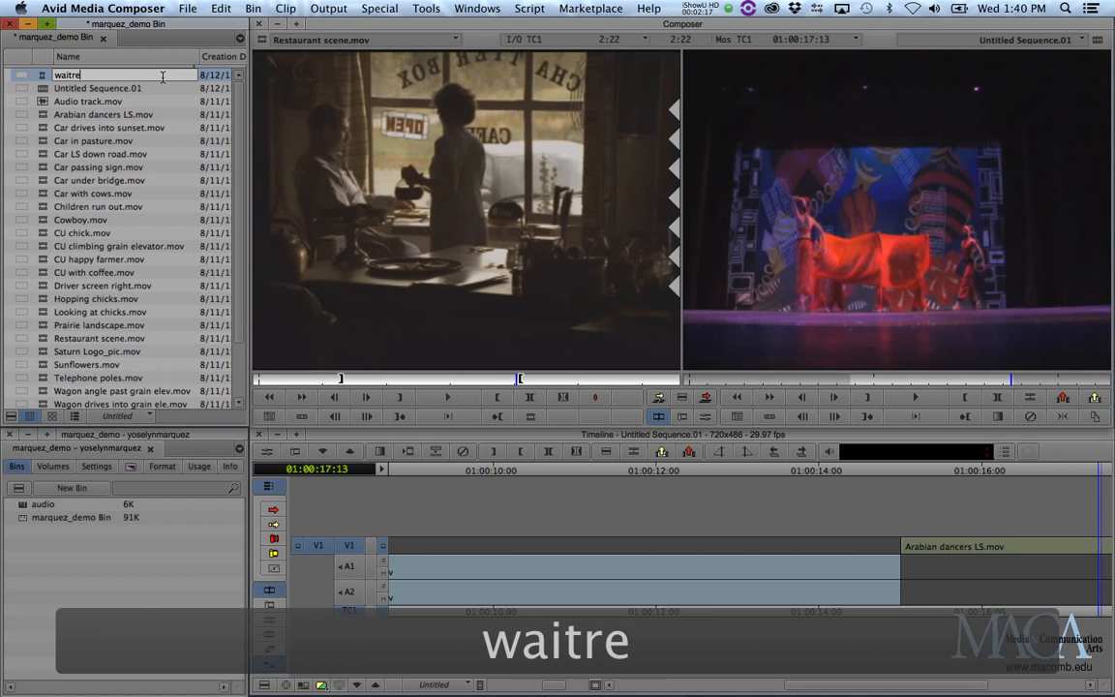
{"action": "type", "text": "ss_serv"}
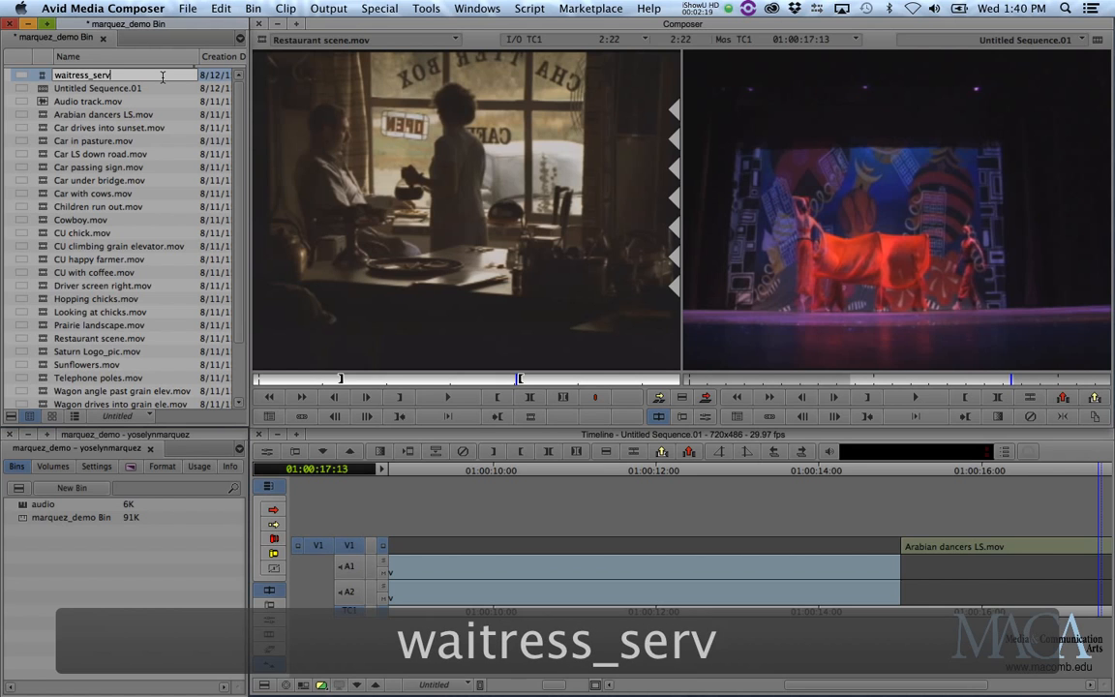
{"action": "type", "text": "es"}
{"action": "key", "text": "Return"}
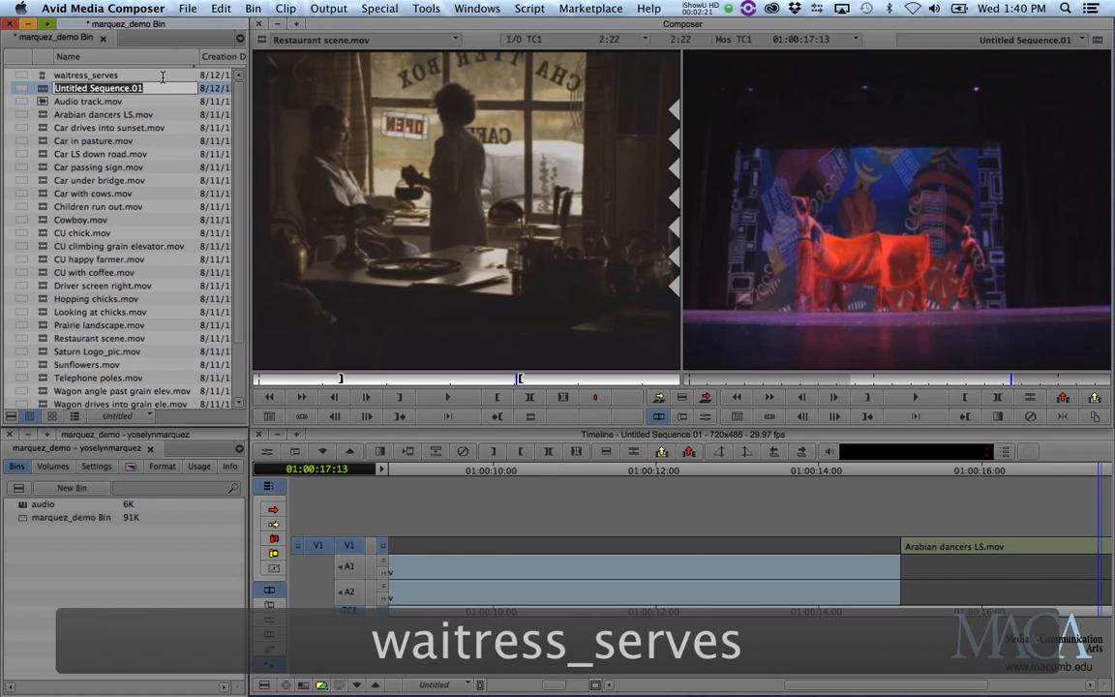
{"action": "left_click", "coordinate": [39, 75]}
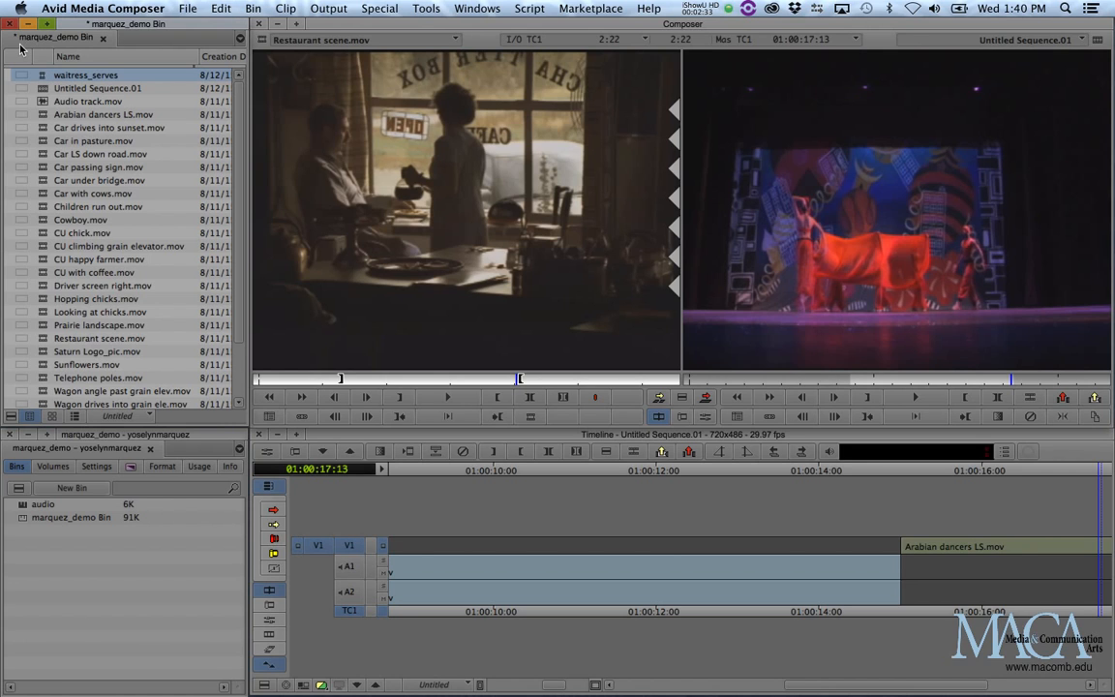
- Check the waitress_serves subclip in the demo bin and save the bin
{"action": "key", "text": "alt+super+equal"}
{"action": "key", "text": "alt+super+equal"}
{"action": "key", "text": "alt+super+equal"}
{"action": "key", "text": "alt+super+equal"}
{"action": "key", "text": "alt+super+equal"}
{"action": "key", "text": "alt+super+equal"}
{"action": "key", "text": "alt+super+equal"}
{"action": "key", "text": "alt+super+equal"}
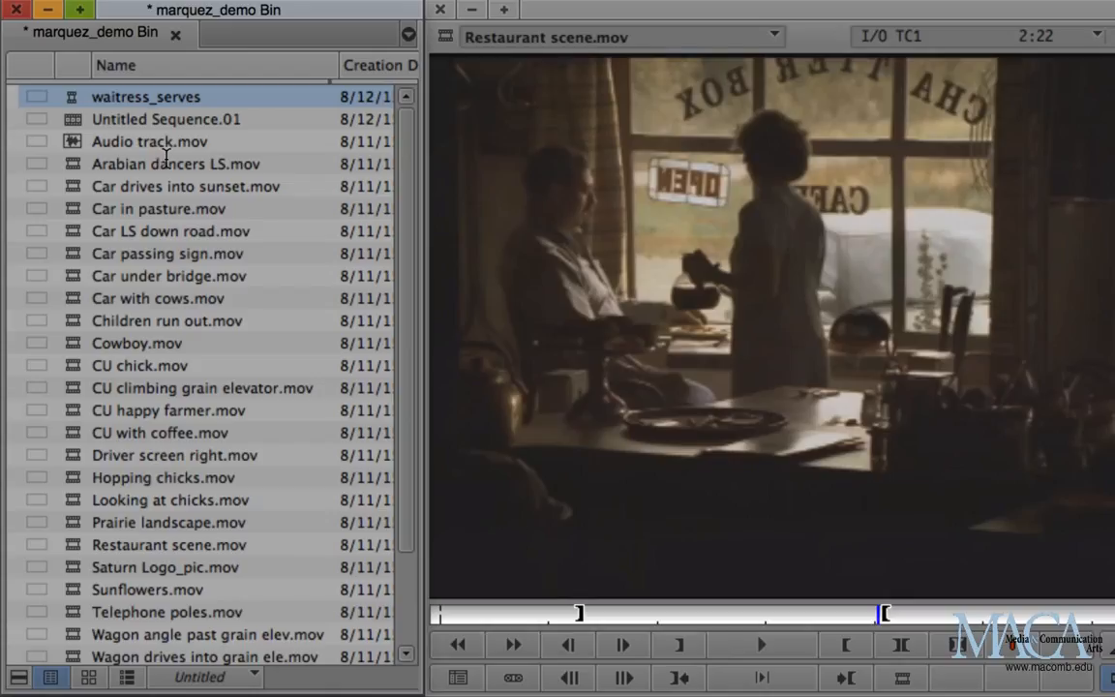
{"action": "key", "text": "super+s"}
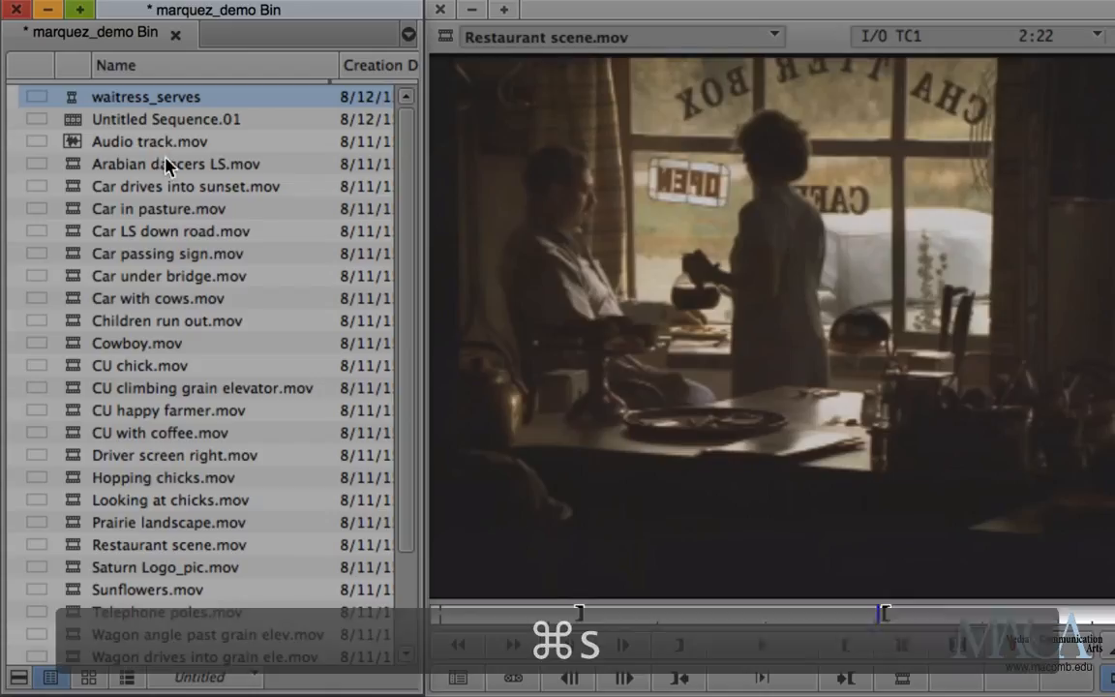
{"action": "key", "text": "alt+super+minus"}
{"action": "key", "text": "alt+super+minus"}
{"action": "key", "text": "alt+super+minus"}
{"action": "key", "text": "alt+super+minus"}
{"action": "key", "text": "alt+super+minus"}
{"action": "key", "text": "alt+super+minus"}
{"action": "key", "text": "alt+super+minus"}
{"action": "key", "text": "alt+super+minus"}
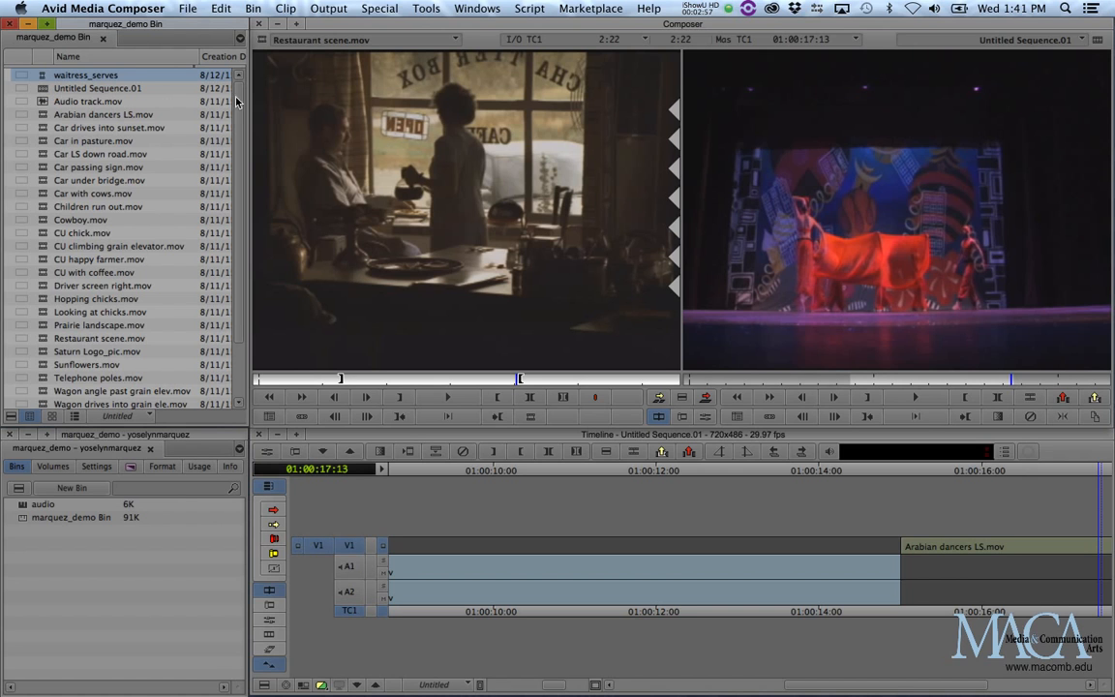
- Open the audio bin from the project and place its window next to the demo bin
{"action": "left_click_drag", "start_coordinate": [240, 104], "coordinate": [237, 199]}
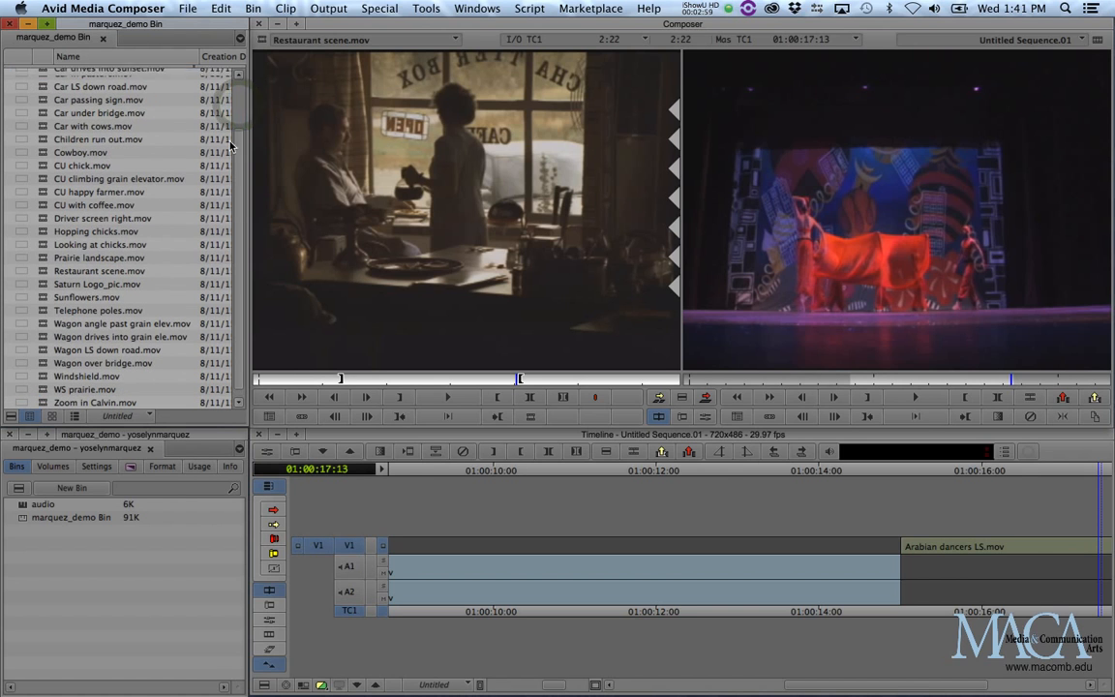
{"action": "left_click_drag", "start_coordinate": [236, 101], "coordinate": [235, 88]}
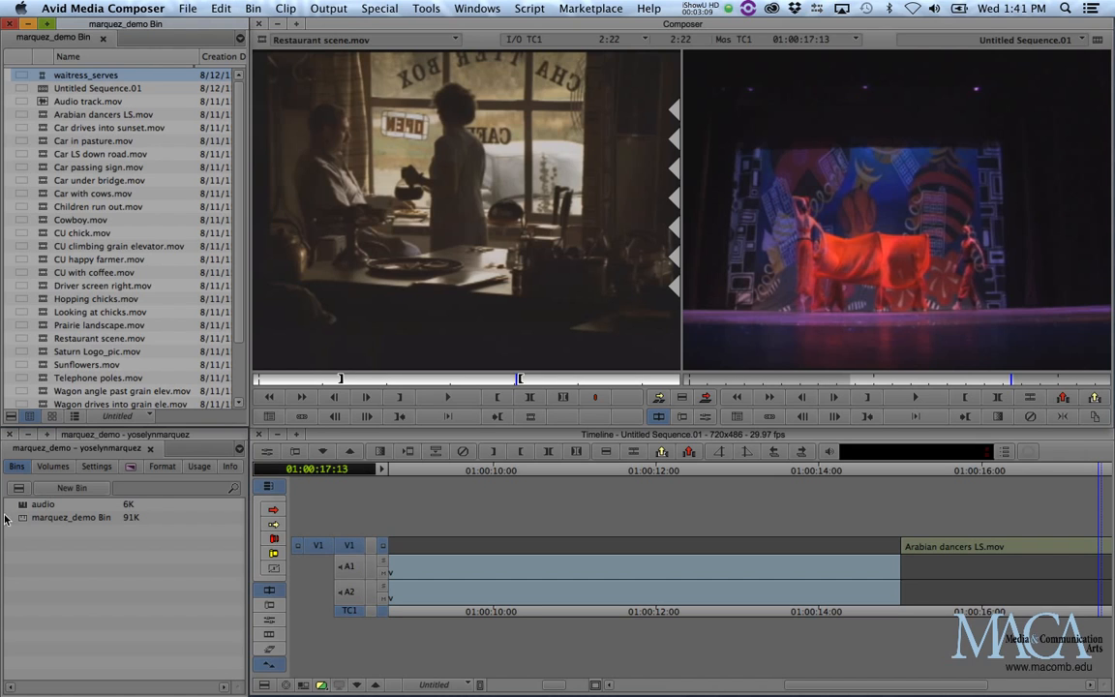
{"action": "left_click", "coordinate": [43, 532]}
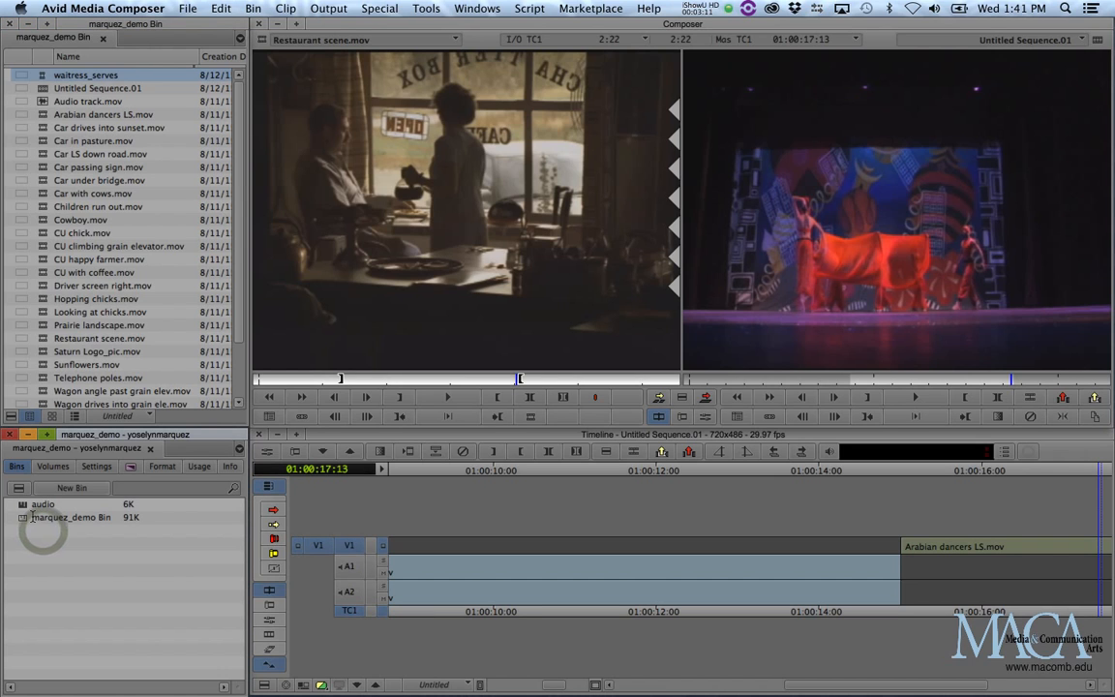
{"action": "double_click", "coordinate": [22, 507]}
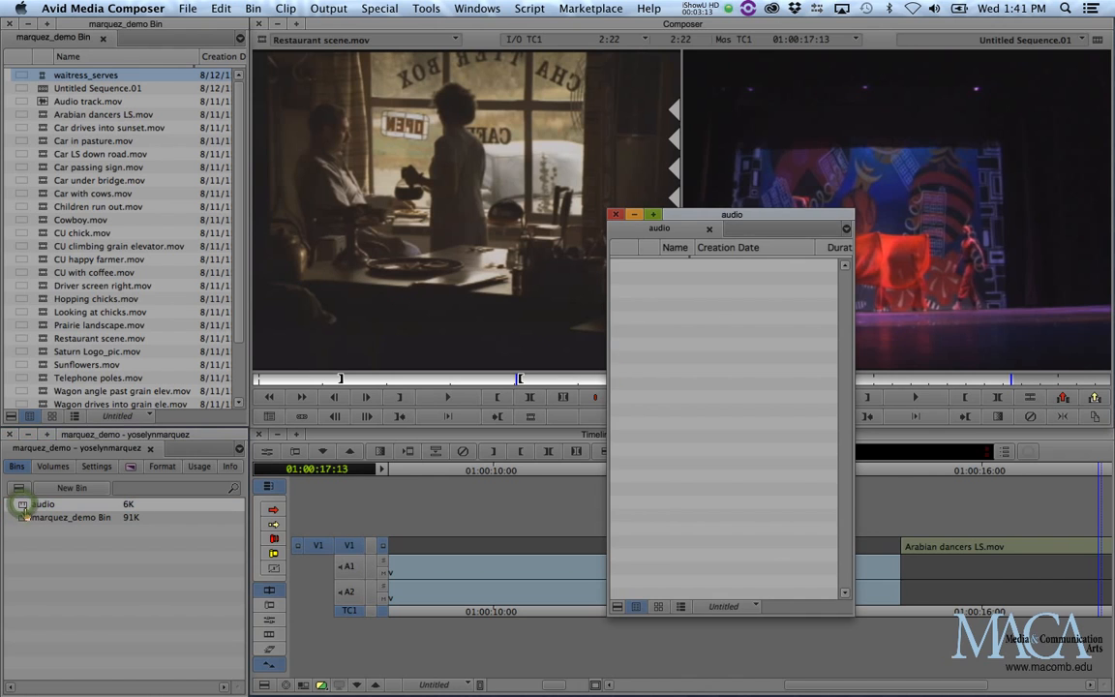
{"action": "left_click_drag", "start_coordinate": [714, 218], "coordinate": [362, 174]}
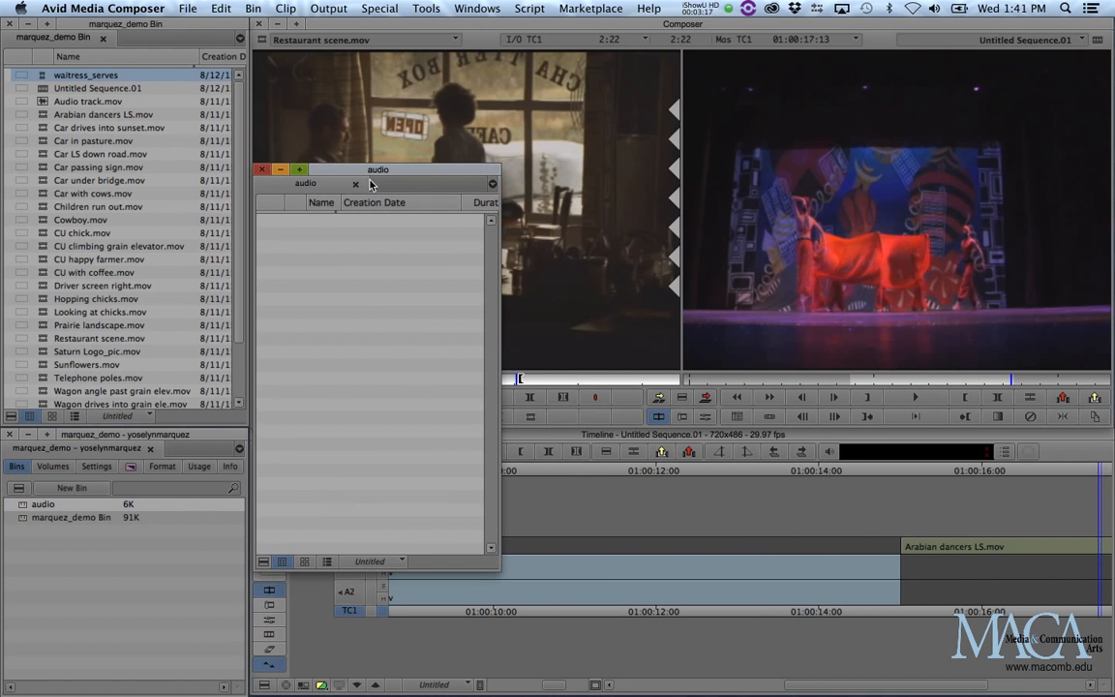
- Move Audio track.mov from the demo bin into the audio bin and save the audio bin
{"action": "left_click", "coordinate": [45, 101]}
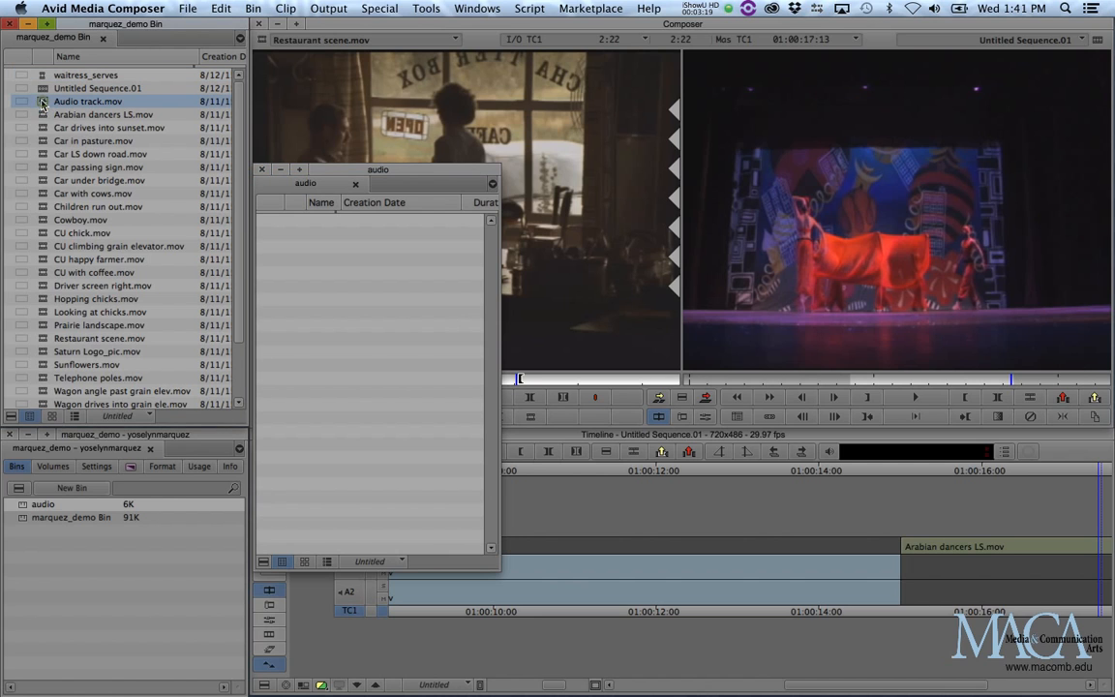
{"action": "left_click", "coordinate": [76, 102]}
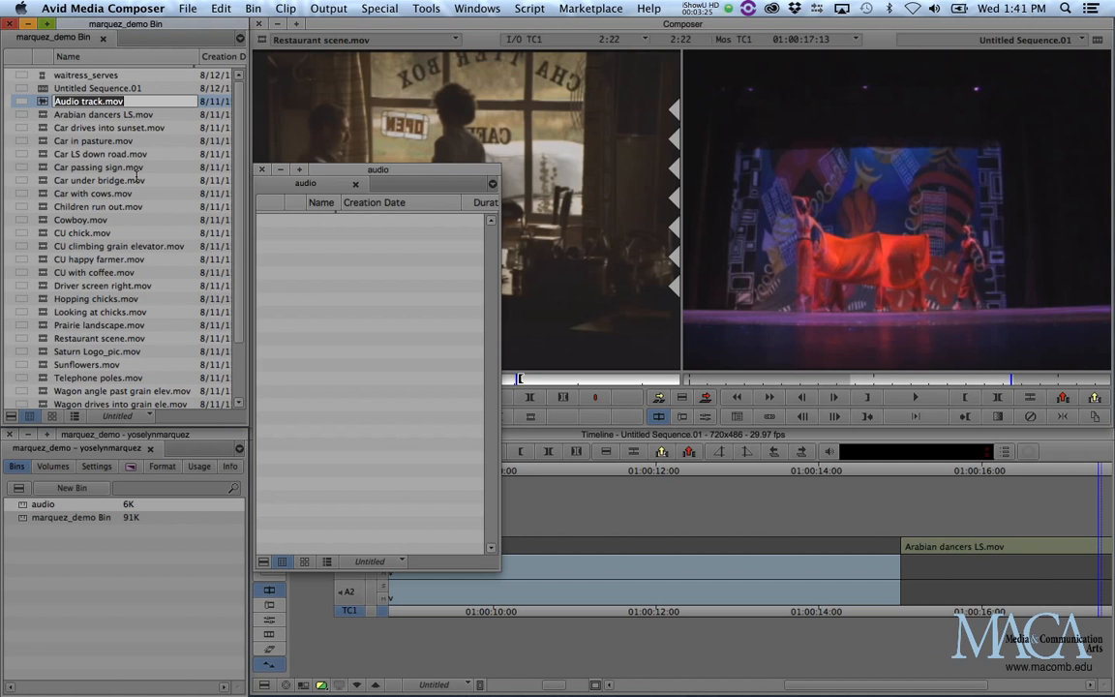
{"action": "left_click", "coordinate": [42, 103]}
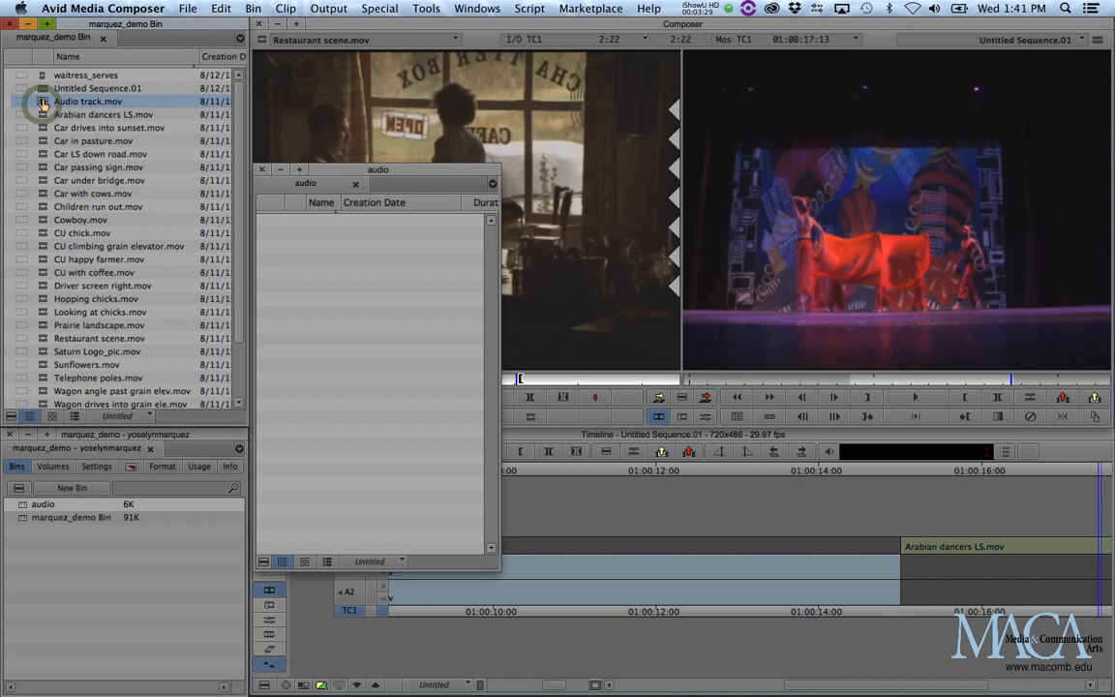
{"action": "left_click_drag", "start_coordinate": [43, 100], "coordinate": [276, 242]}
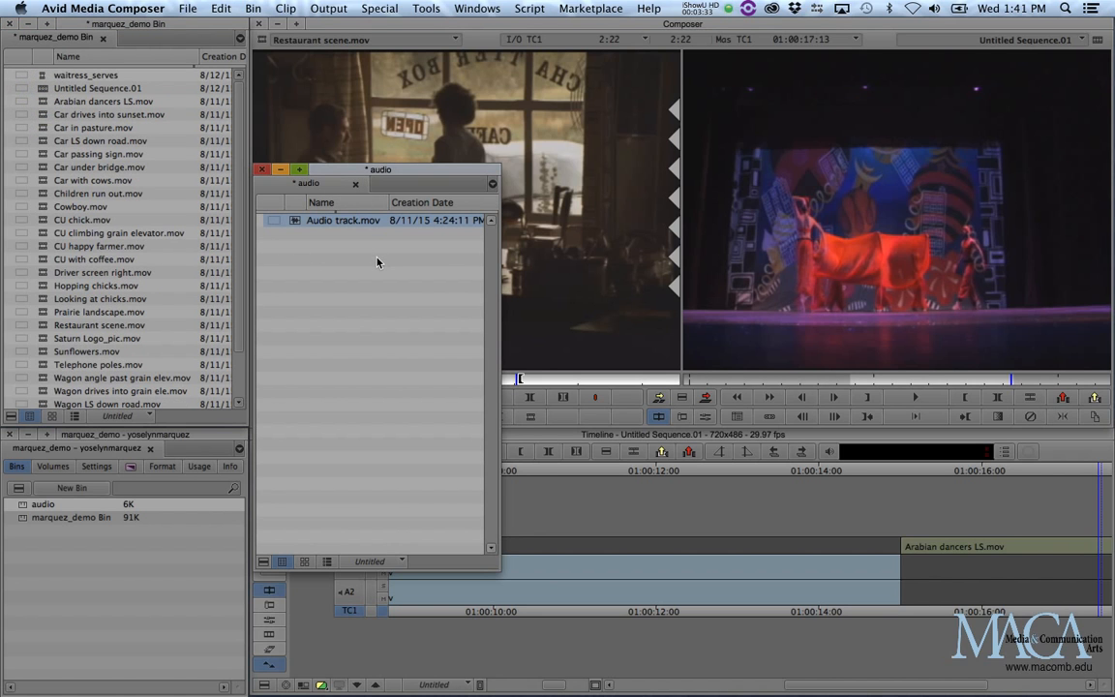
{"action": "key", "text": "super+s"}
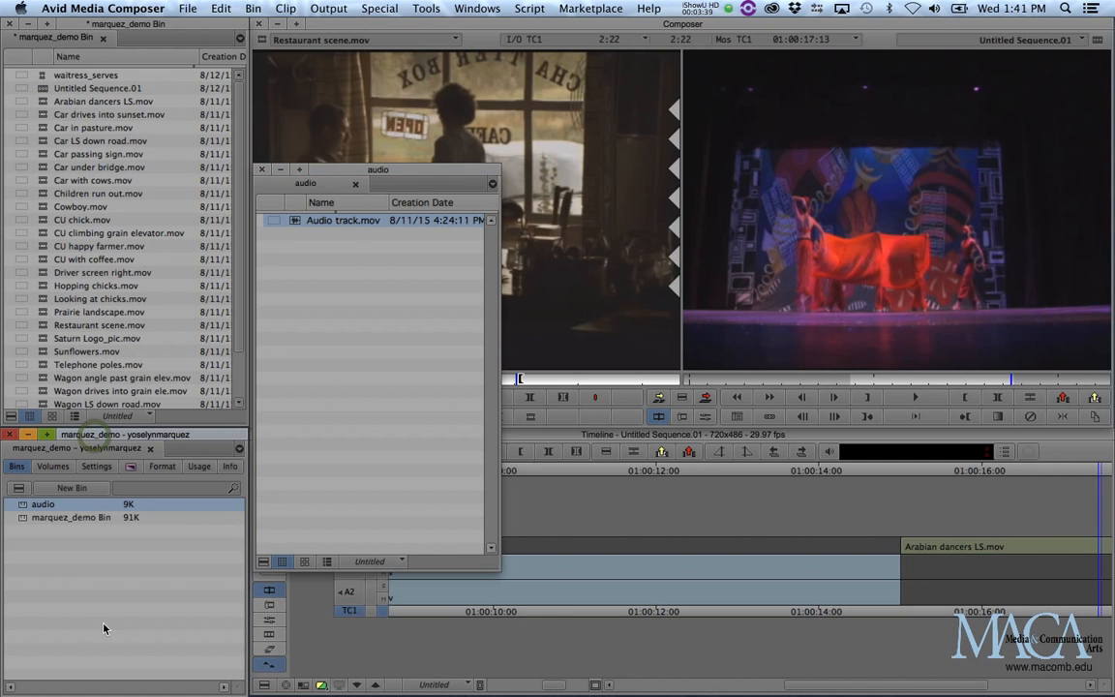
- Create a new bin in the project and name it sequences
{"action": "right_click", "coordinate": [66, 582]}
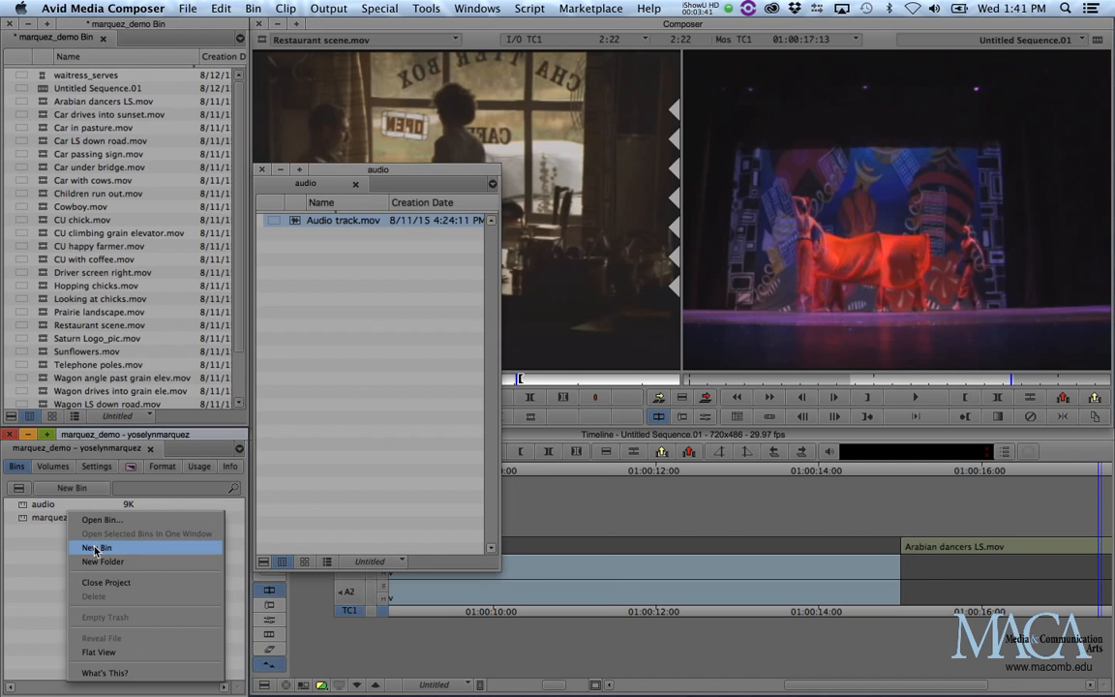
{"action": "left_click", "coordinate": [96, 548]}
{"action": "type", "text": "sequ"}
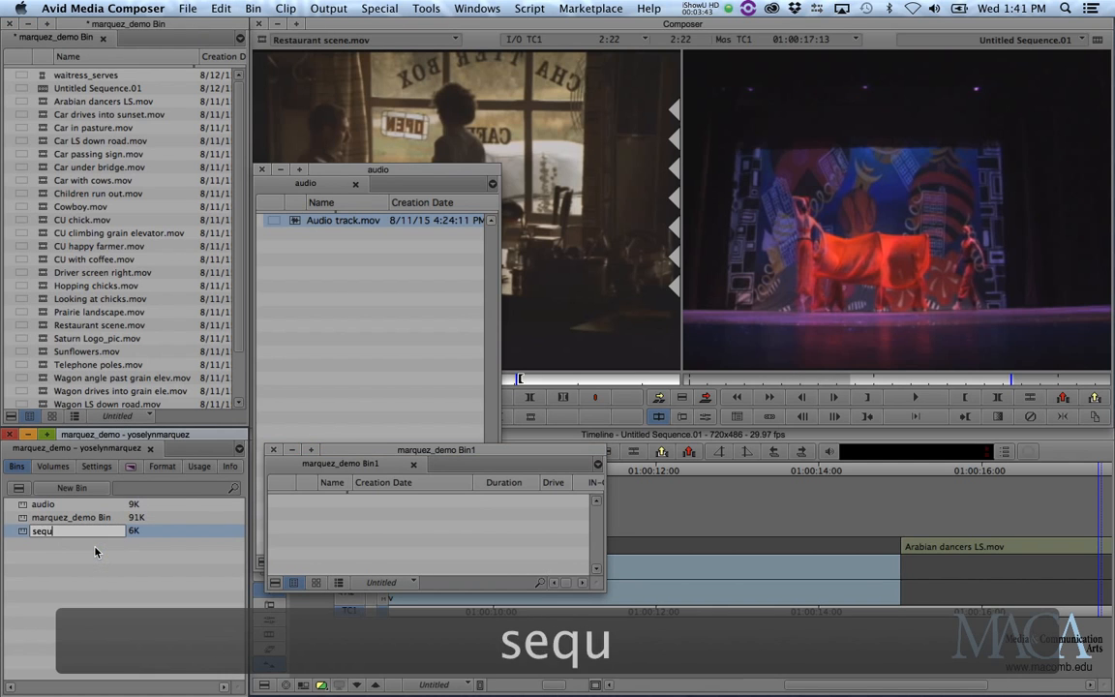
{"action": "type", "text": "ences"}
{"action": "key", "text": "Return"}
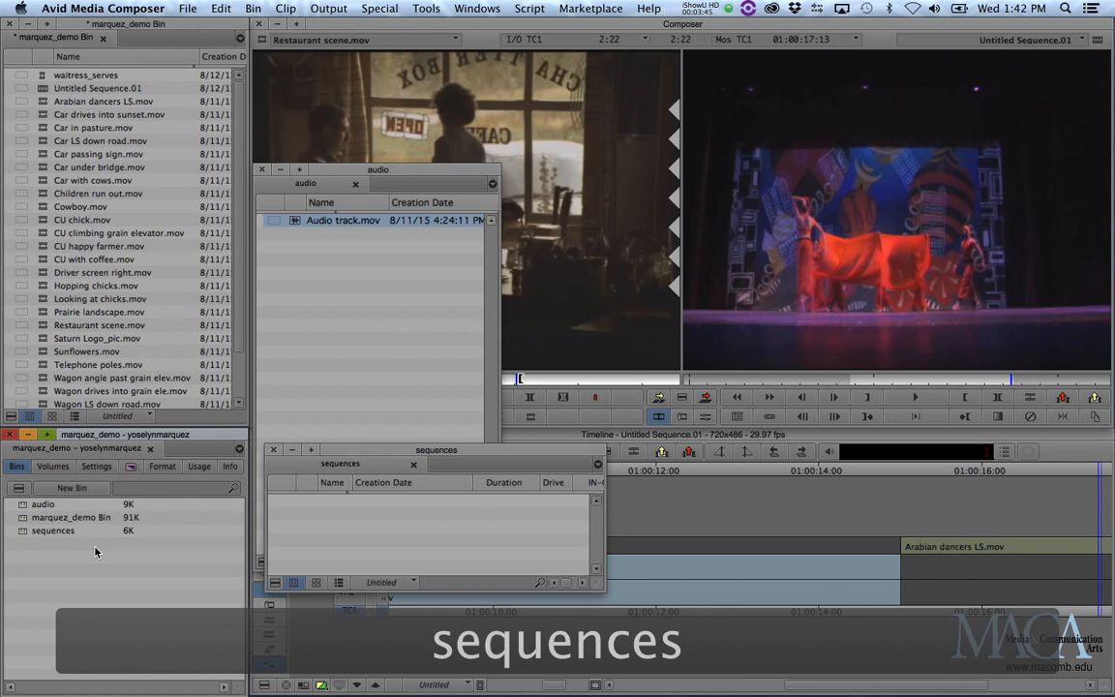
- Place the sequences bin window beside the audio bin, move Untitled Sequence.01 into it, and save that bin
{"action": "left_click_drag", "start_coordinate": [345, 450], "coordinate": [590, 170]}
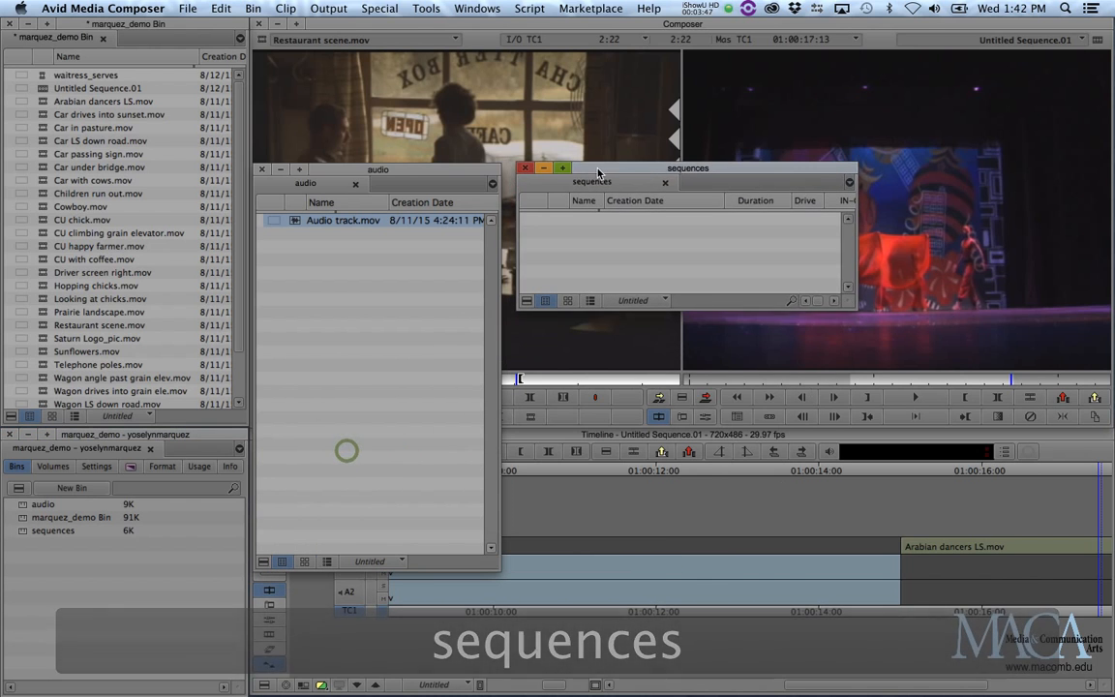
{"action": "left_click_drag", "start_coordinate": [42, 88], "coordinate": [586, 241]}
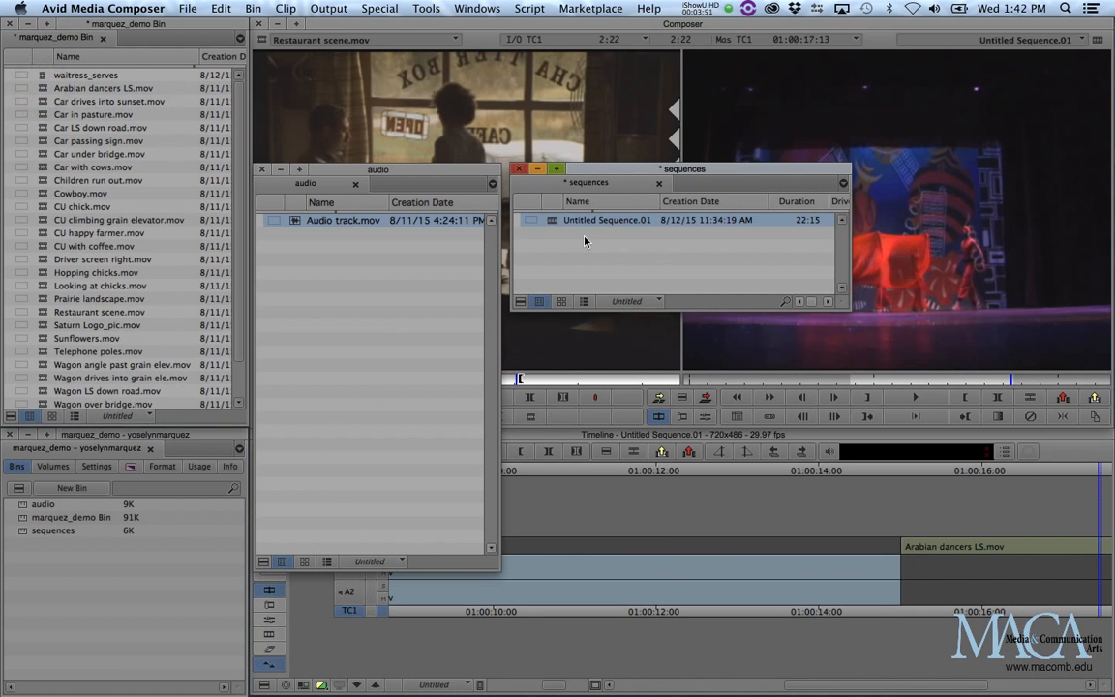
{"action": "key", "text": "super+s"}
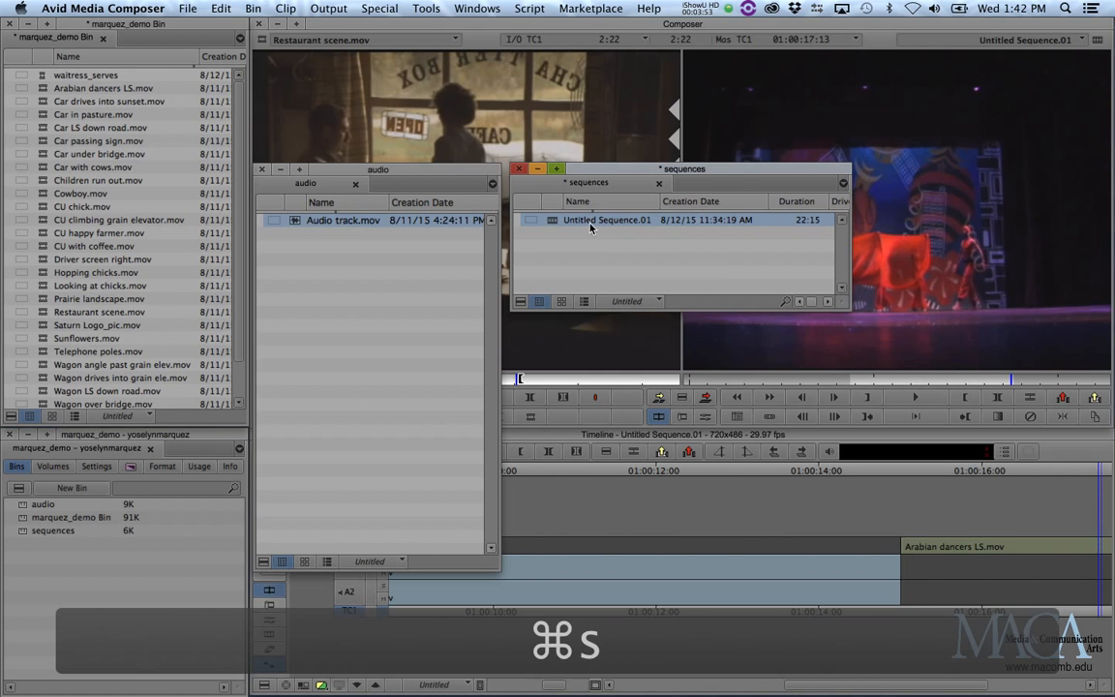
- Rename Untitled Sequence.01 to the editor's surname followed by "_nav" and save the sequences bin
{"action": "left_click", "coordinate": [599, 221]}
{"action": "type", "text": "ma"}
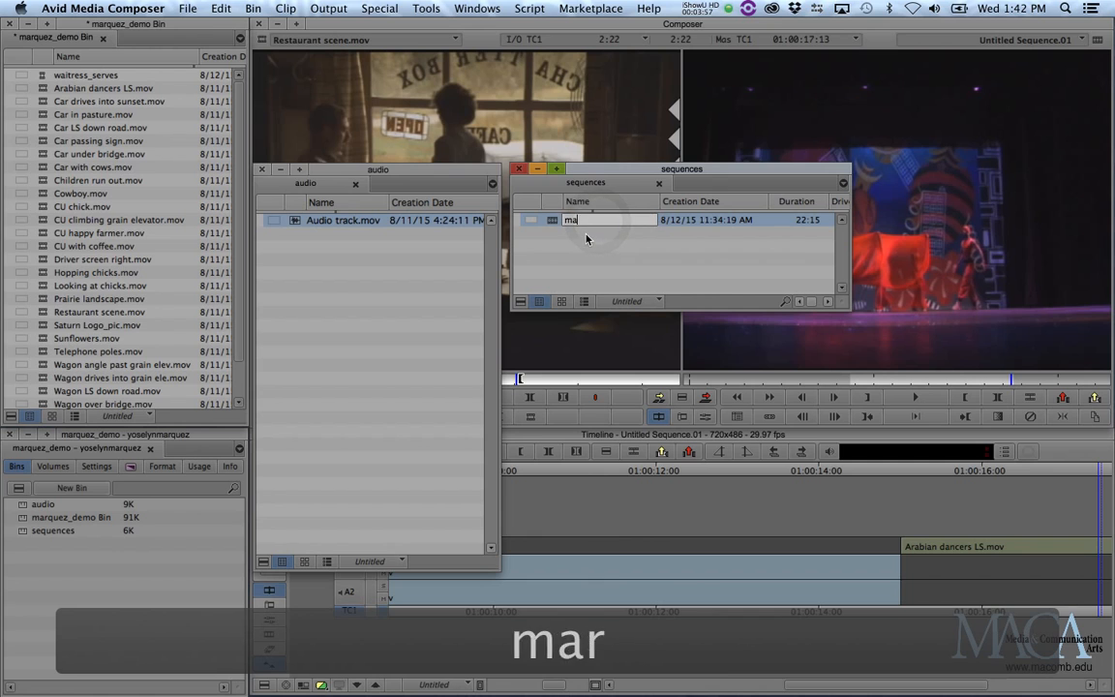
{"action": "type", "text": "rquez"}
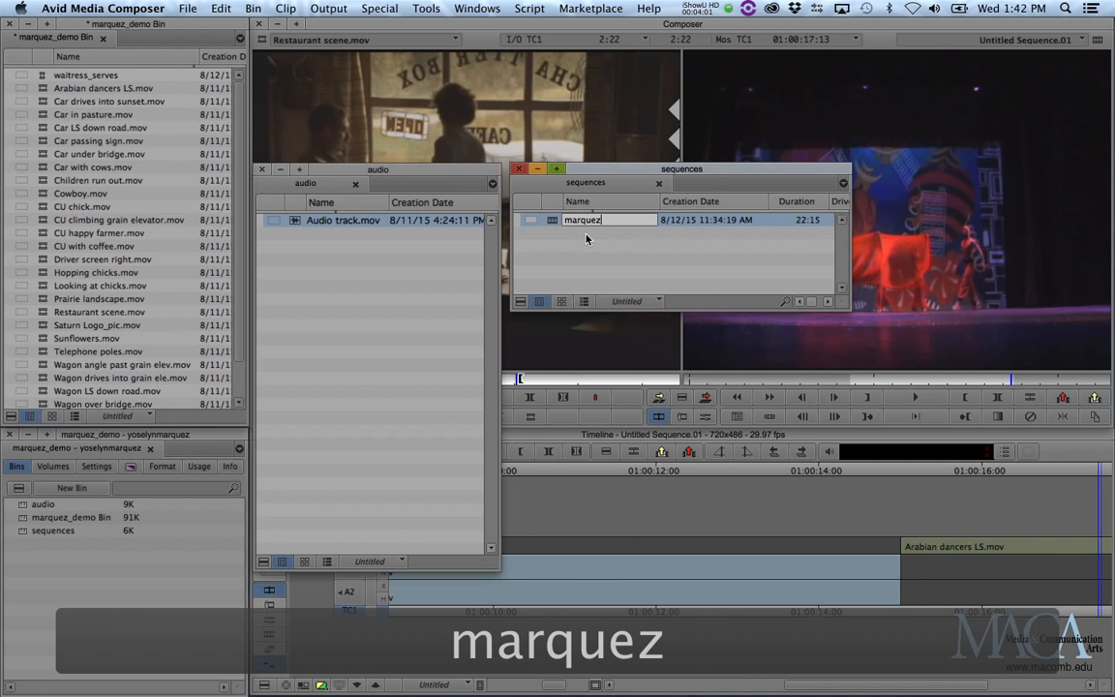
{"action": "type", "text": "_"}
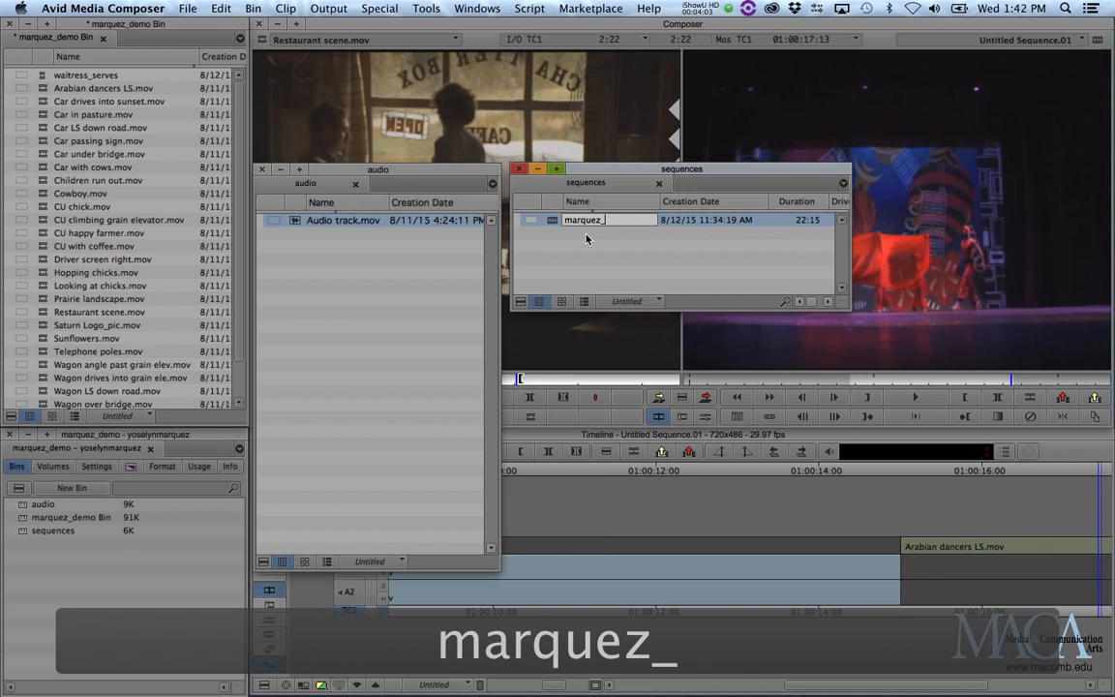
{"action": "type", "text": "nav"}
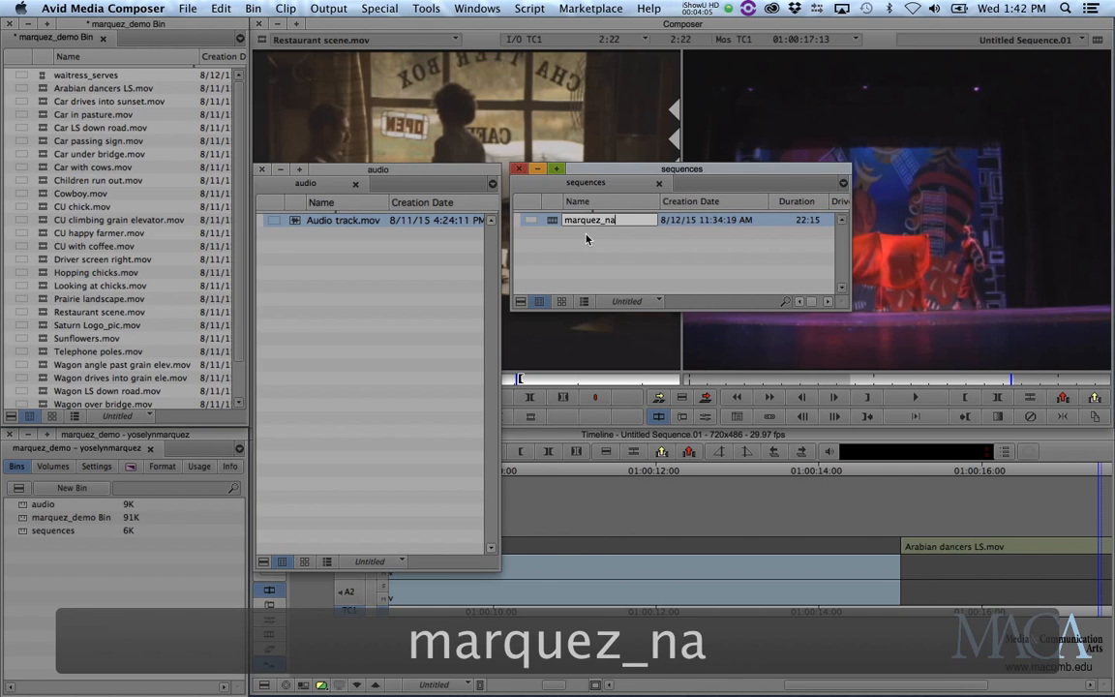
{"action": "key", "text": "Return"}
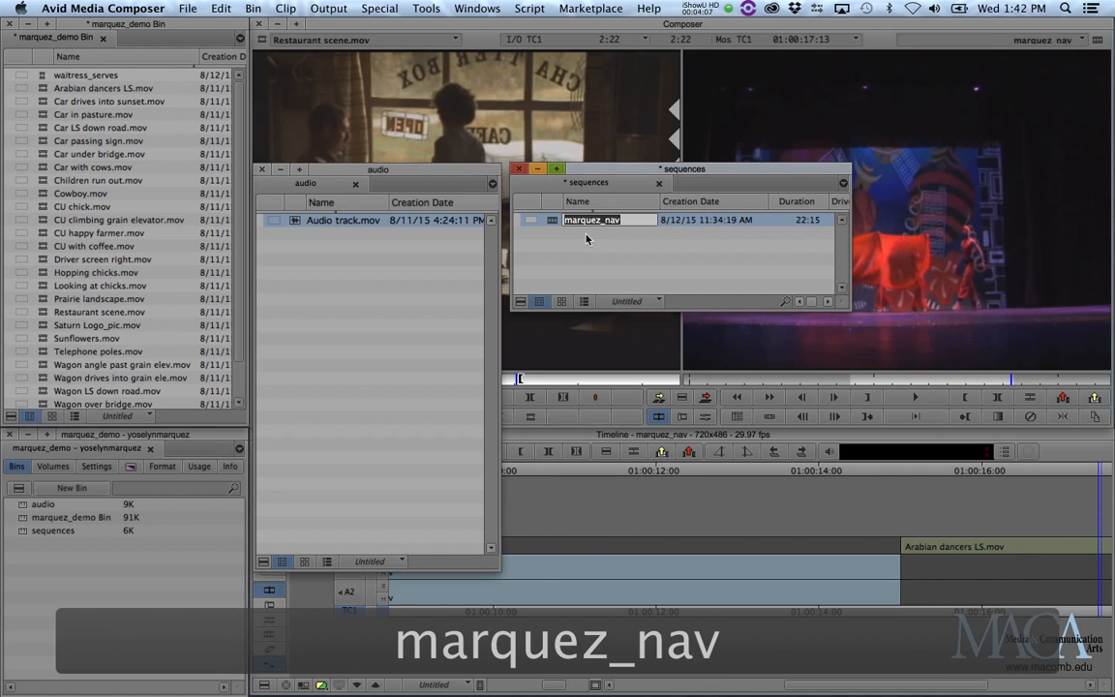
{"action": "key", "text": "super+s"}
- Dock the audio and sequences bins as tabs in the demo bin's window
{"action": "mouse_move", "coordinate": [382, 173]}
{"action": "left_mouse_down"}
{"action": "mouse_move", "coordinate": [445, 162]}
{"action": "mouse_move", "coordinate": [363, 156]}
{"action": "mouse_move", "coordinate": [372, 160]}
{"action": "left_mouse_up"}
{"action": "mouse_move", "coordinate": [526, 172]}
{"action": "left_mouse_down"}
{"action": "mouse_move", "coordinate": [527, 191]}
{"action": "mouse_move", "coordinate": [509, 162]}
{"action": "left_mouse_up"}
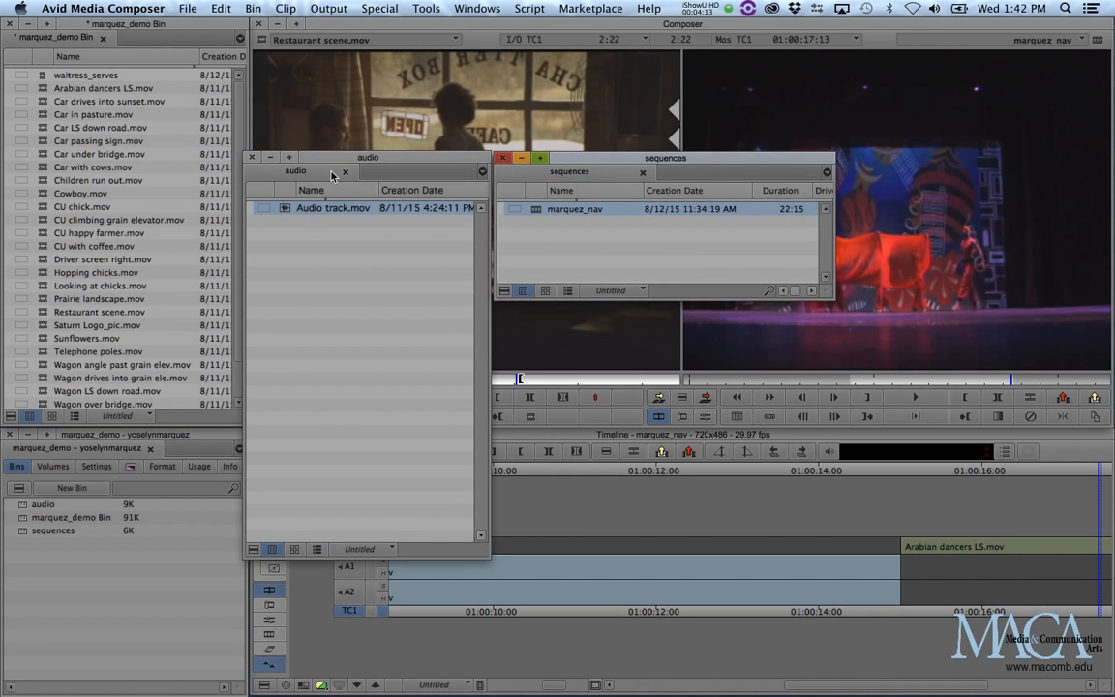
{"action": "left_click_drag", "start_coordinate": [296, 171], "coordinate": [141, 44]}
{"action": "left_click_drag", "start_coordinate": [554, 171], "coordinate": [177, 43]}
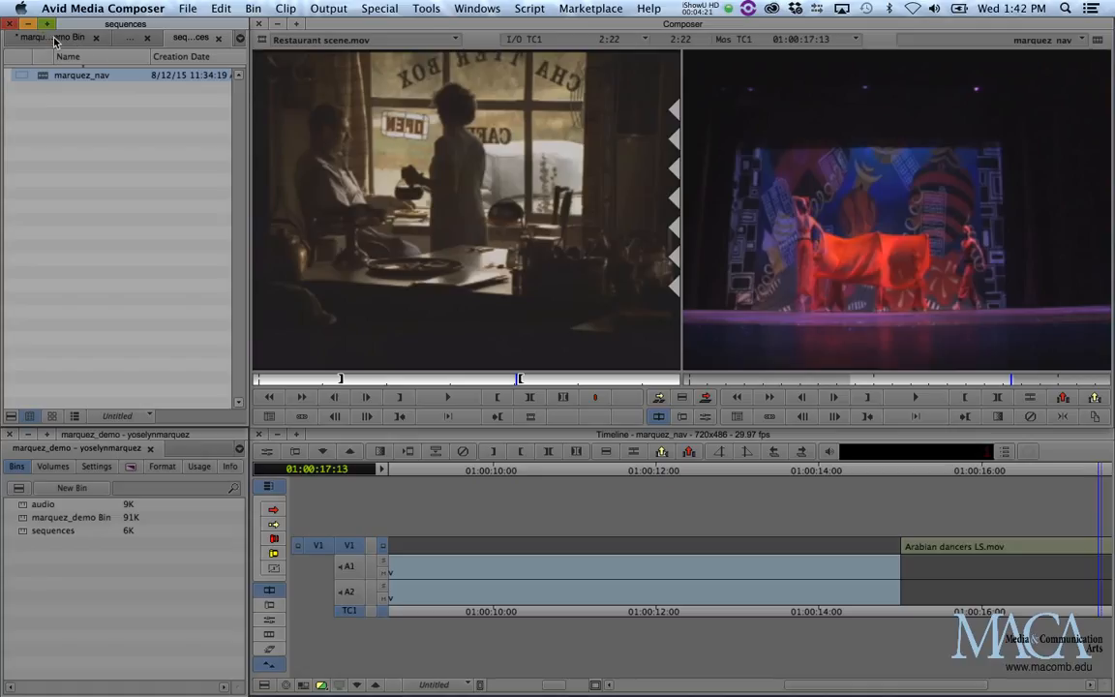
- Switch between the tabbed bins, return to the demo bin and save it
{"action": "left_click", "coordinate": [240, 41]}
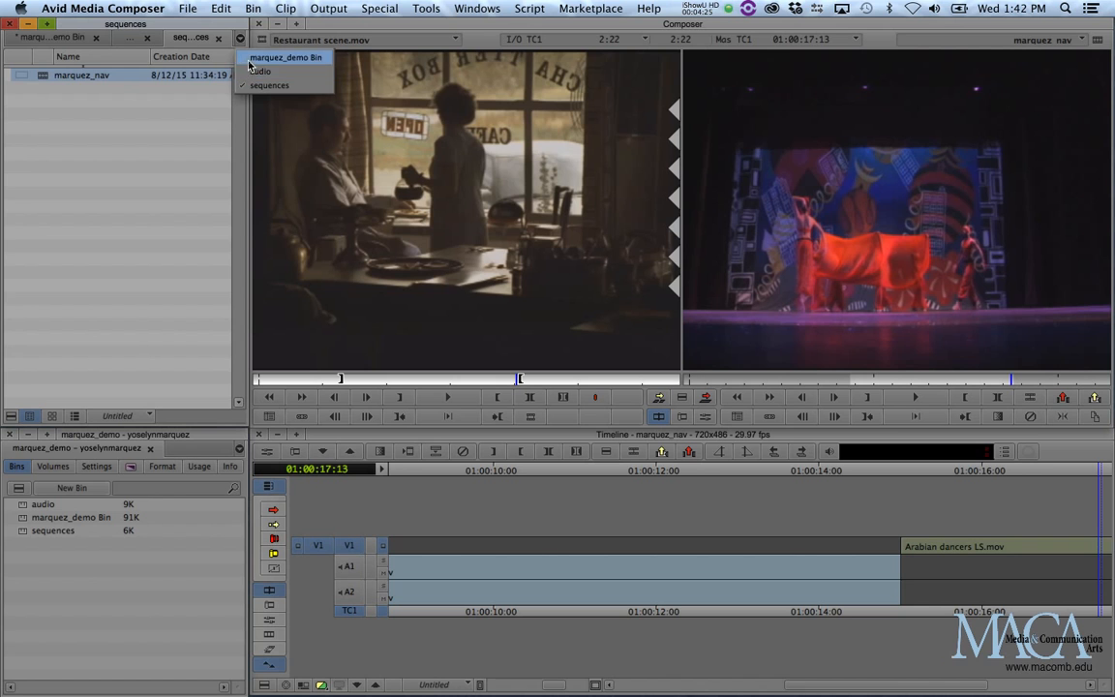
{"action": "left_click", "coordinate": [250, 58]}
{"action": "left_click", "coordinate": [239, 39]}
{"action": "left_click", "coordinate": [249, 70]}
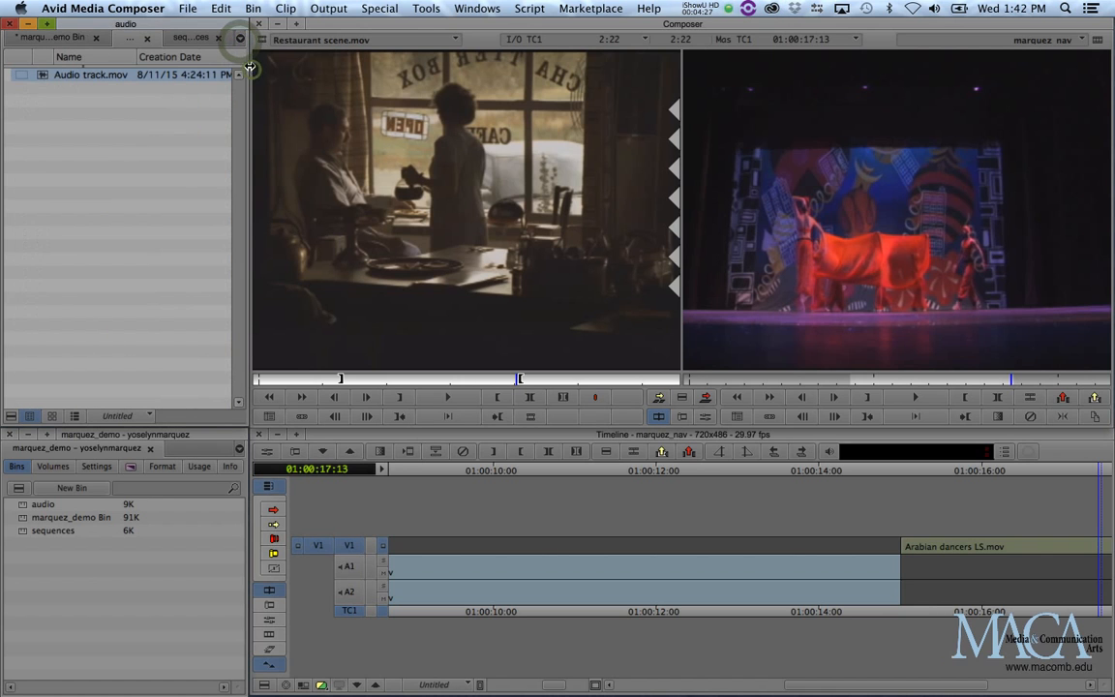
{"action": "left_click", "coordinate": [60, 37]}
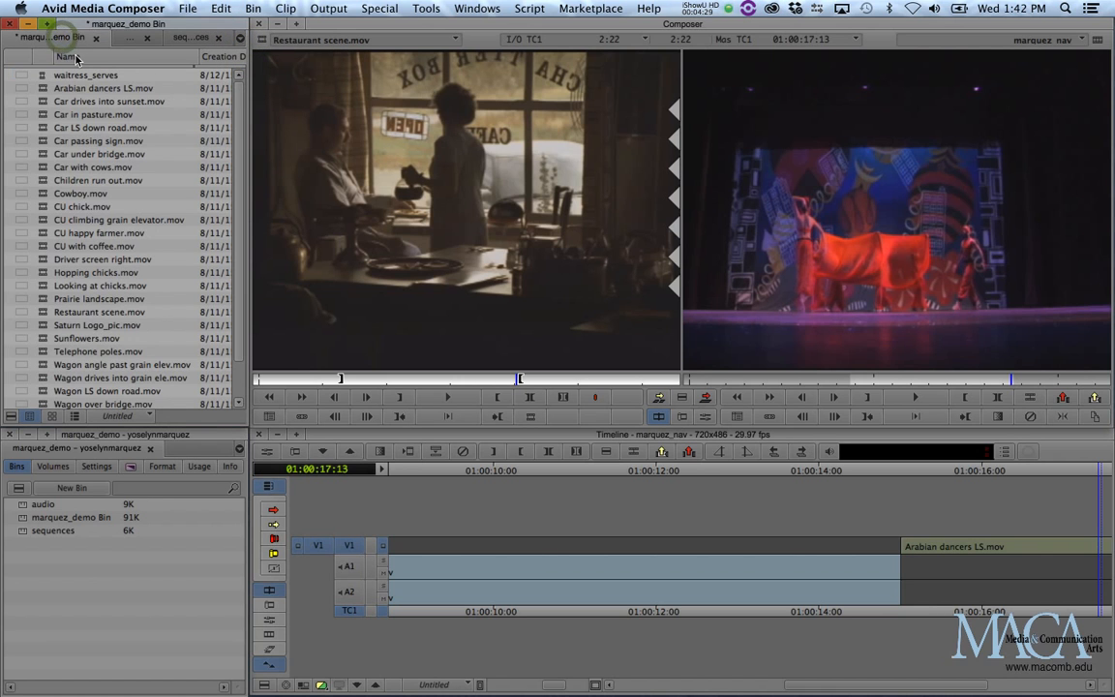
{"action": "key", "text": "super+s"}
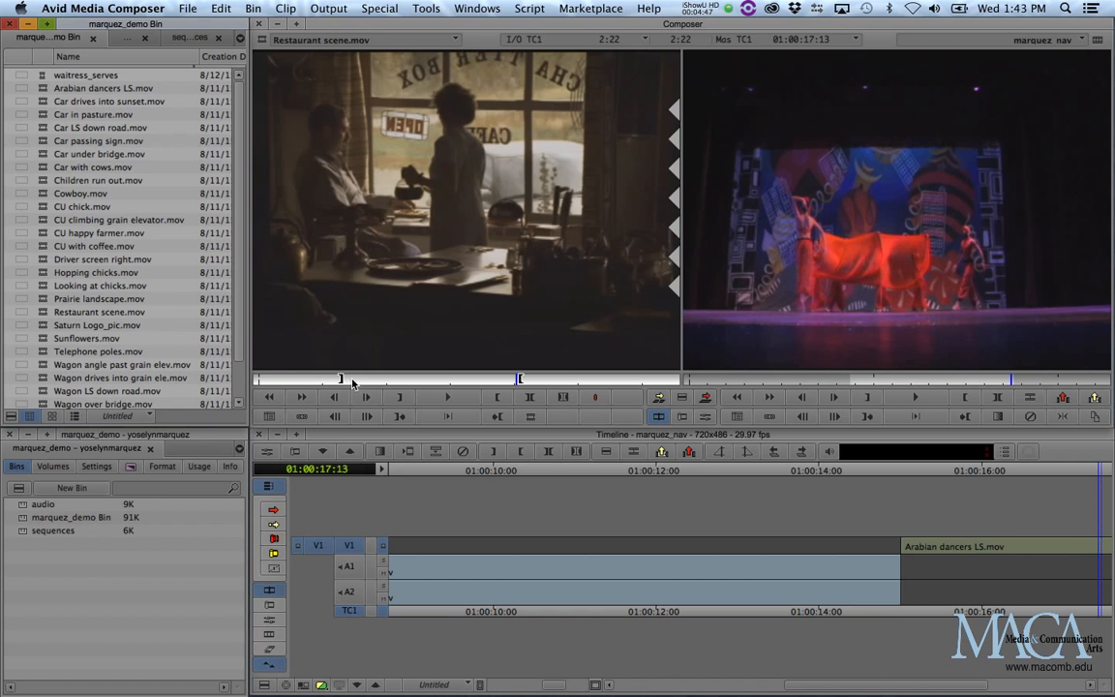
- Mark an earlier in point in Restaurant scene.mov and make the timeline active
{"action": "left_click_drag", "start_coordinate": [340, 380], "coordinate": [297, 385]}
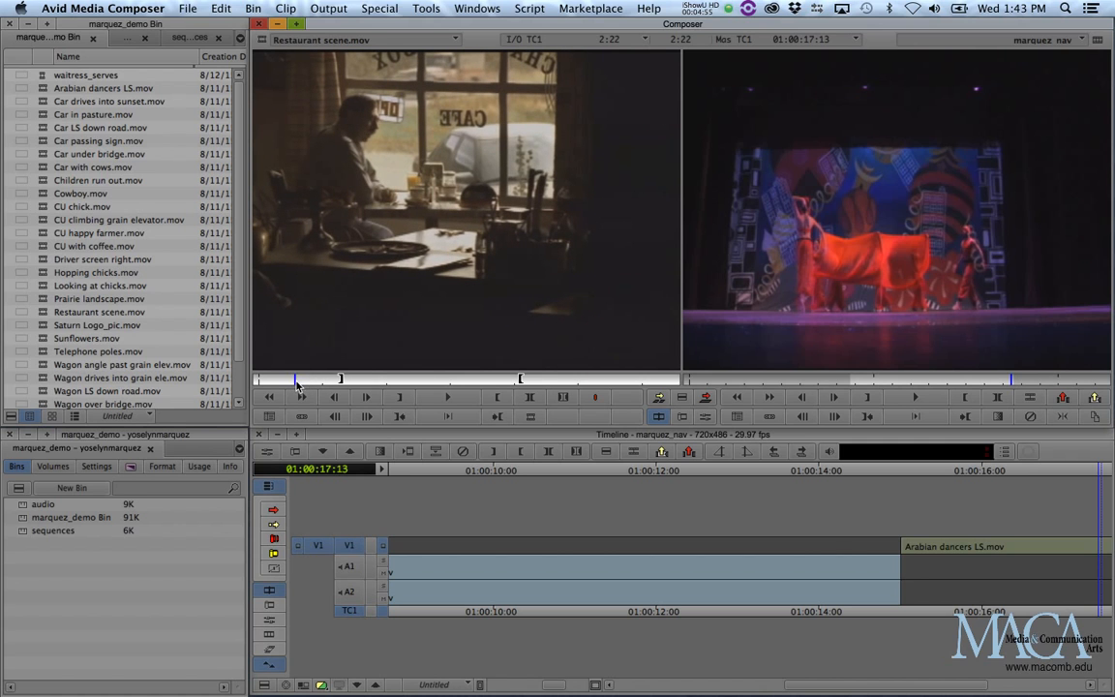
{"action": "key", "text": "i"}
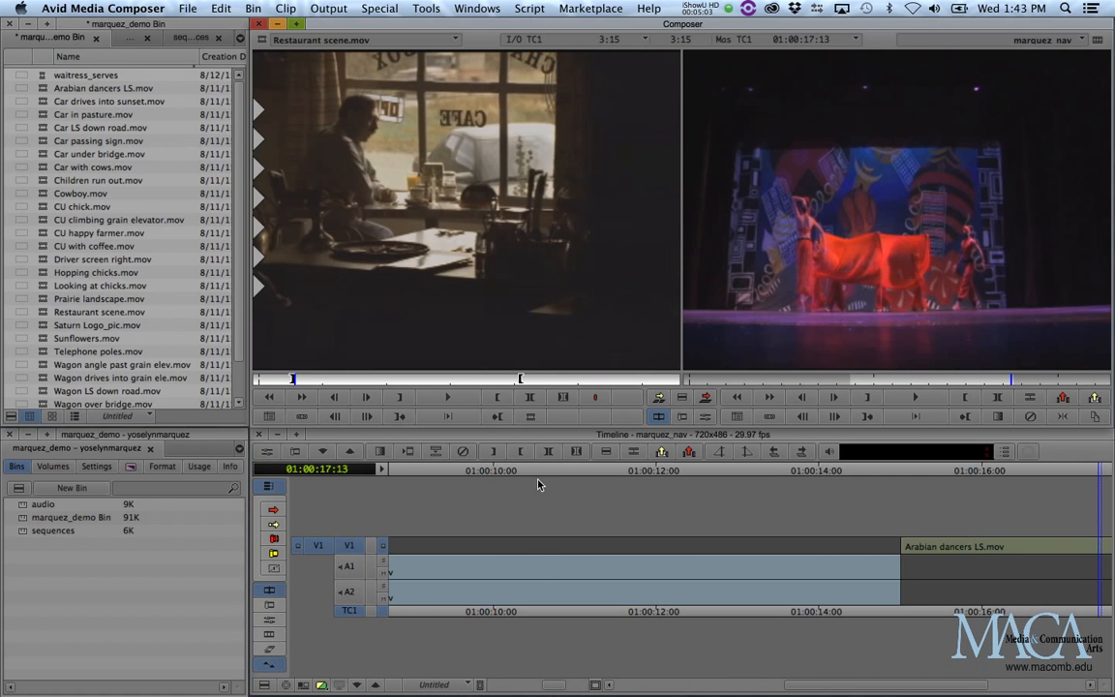
{"action": "left_click", "coordinate": [684, 443]}
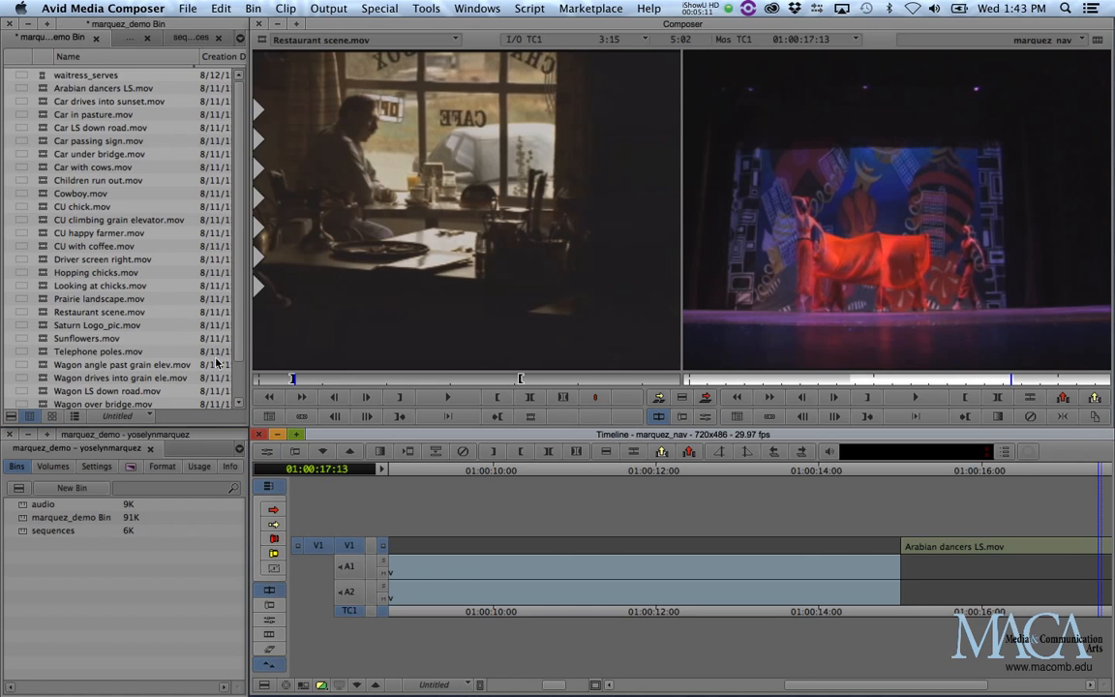
{"action": "right_click", "coordinate": [159, 169]}
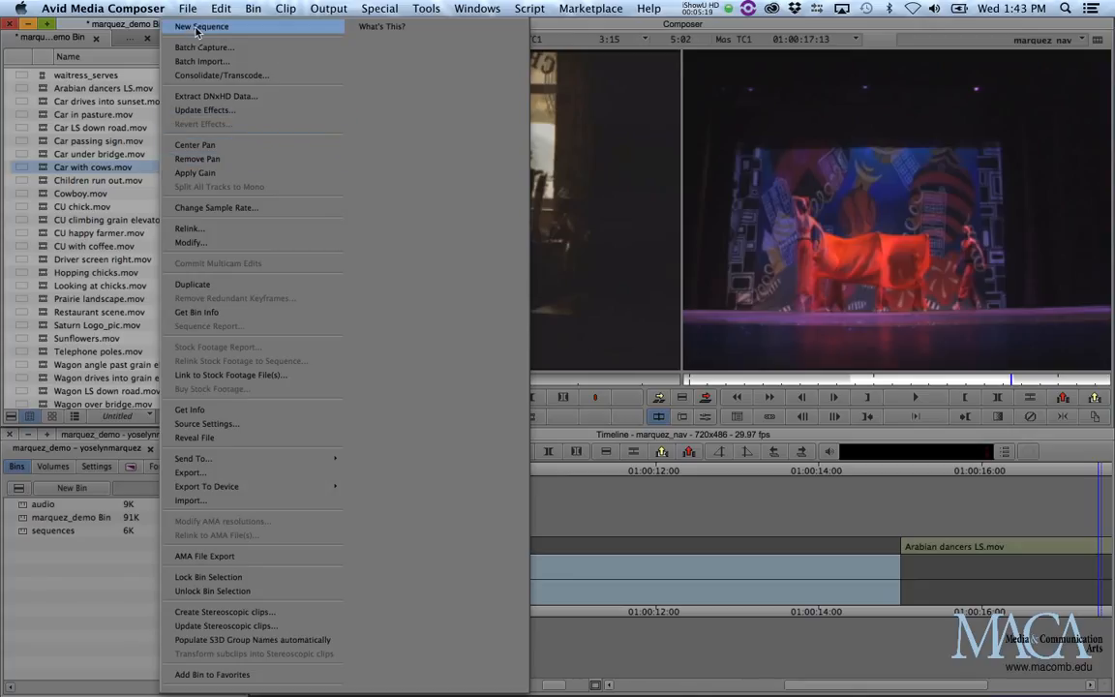
{"action": "left_click", "coordinate": [328, 8]}
{"action": "mouse_move", "coordinate": [287, 8]}
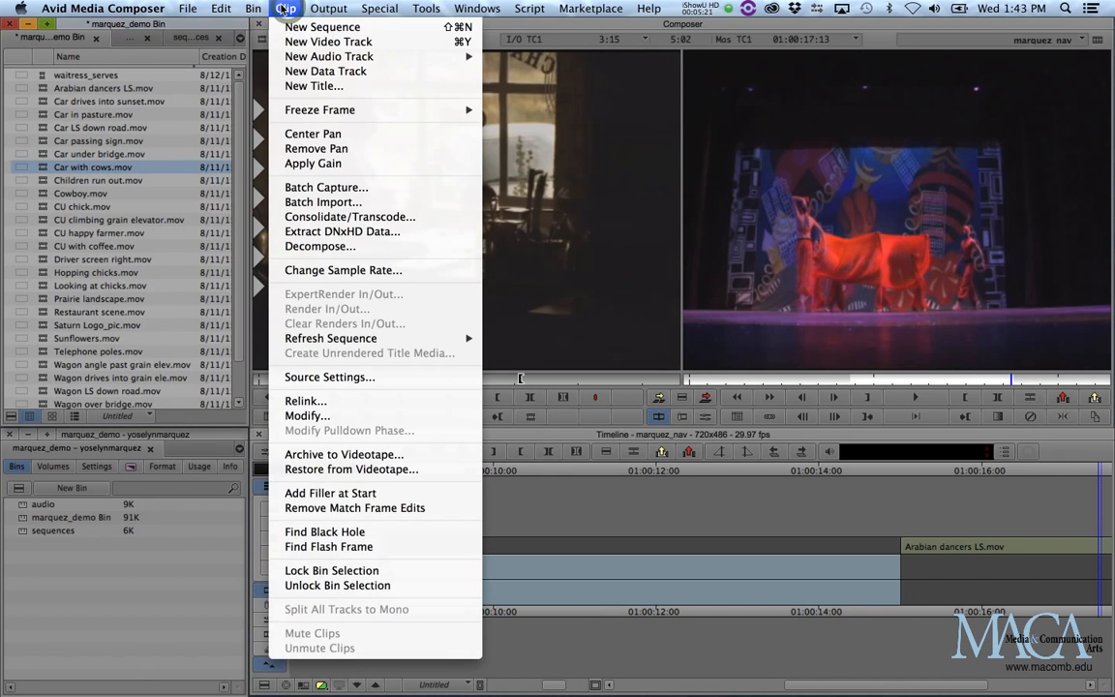
{"action": "left_click", "coordinate": [452, 29]}
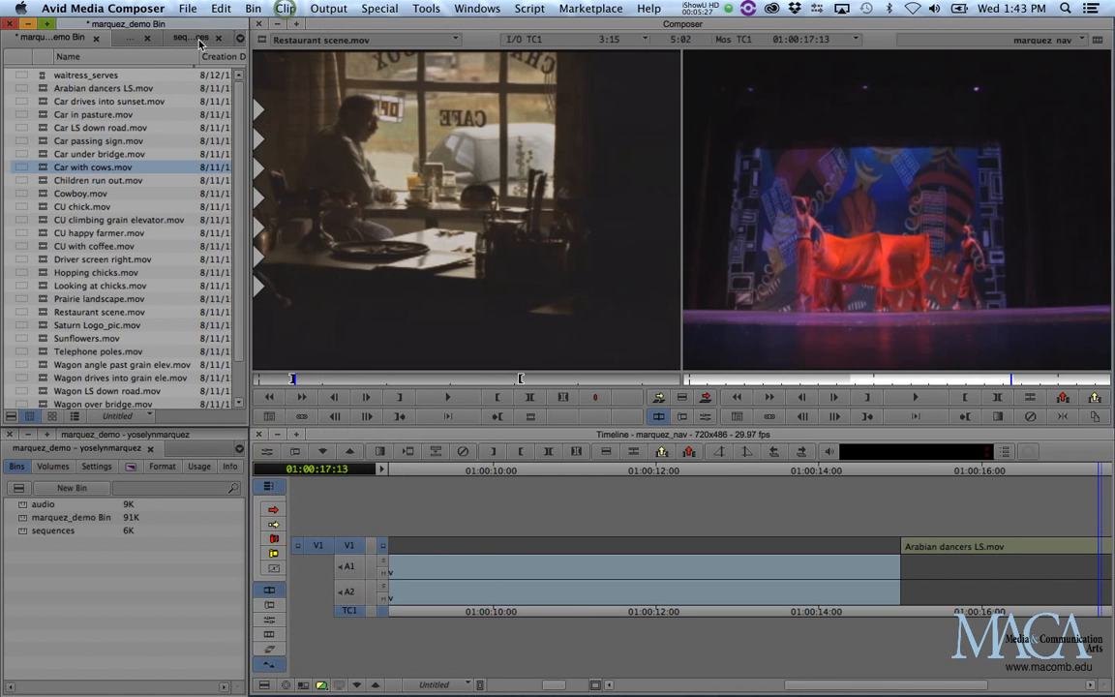
- Create a new sequence in the sequences bin, name it with the editor's surname followed by "_roughcut", and save the bin
{"action": "left_click", "coordinate": [189, 38]}
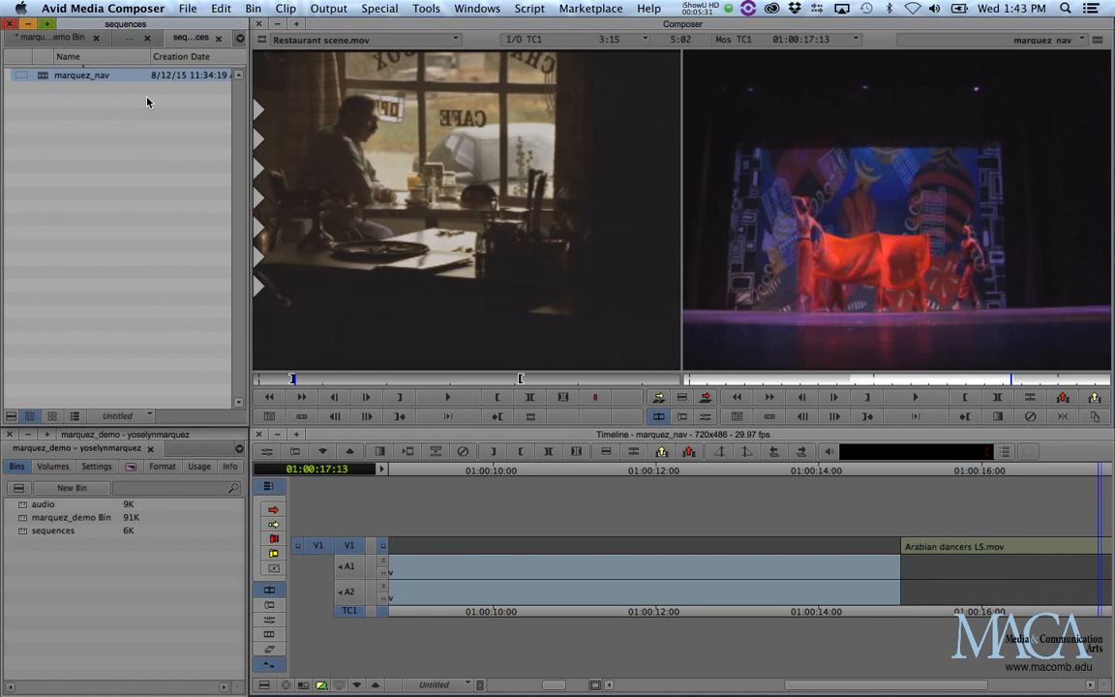
{"action": "key", "text": "super+shift+n"}
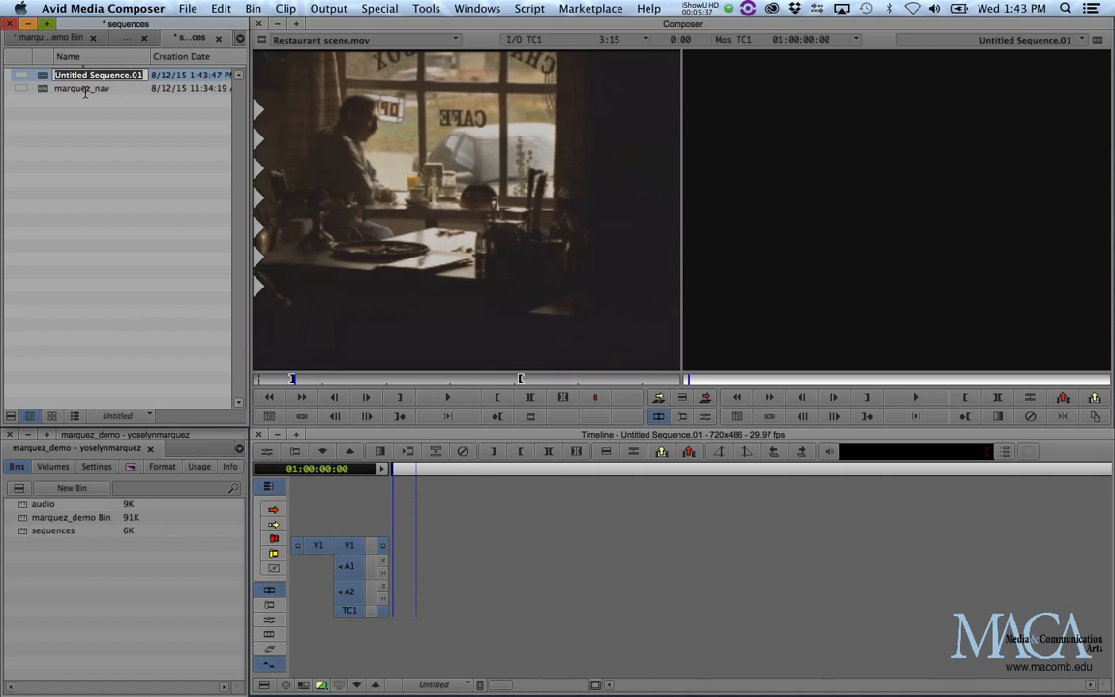
{"action": "type", "text": "marquez_"}
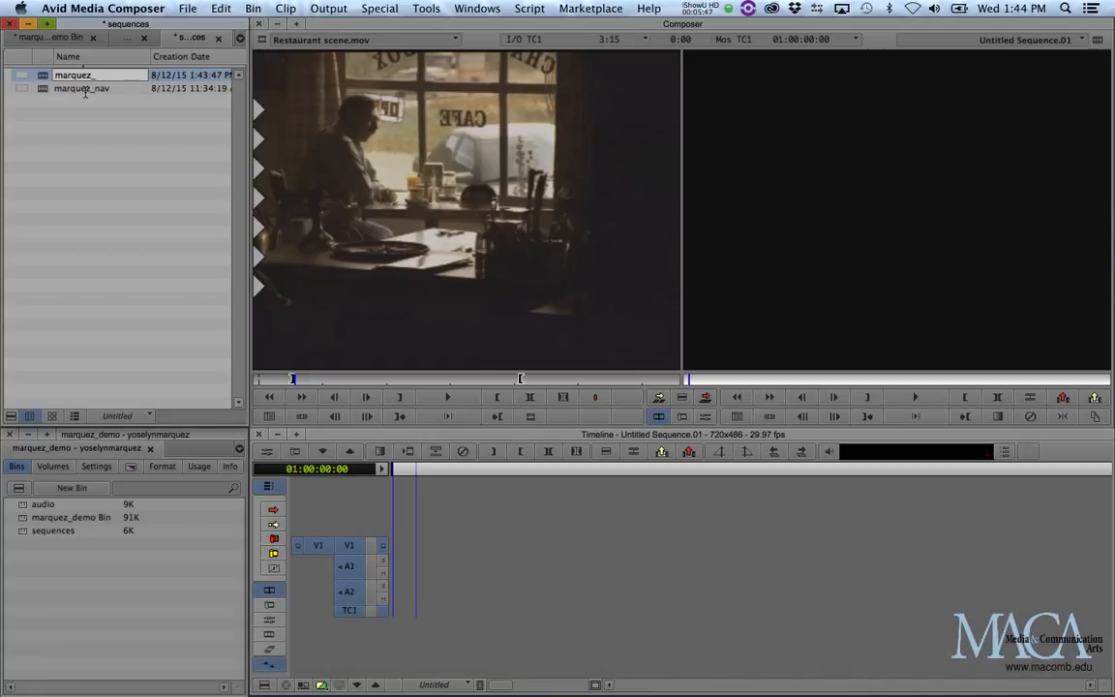
{"action": "type", "text": "roughcut"}
{"action": "left_click", "coordinate": [86, 91]}
{"action": "key", "text": "super+s"}
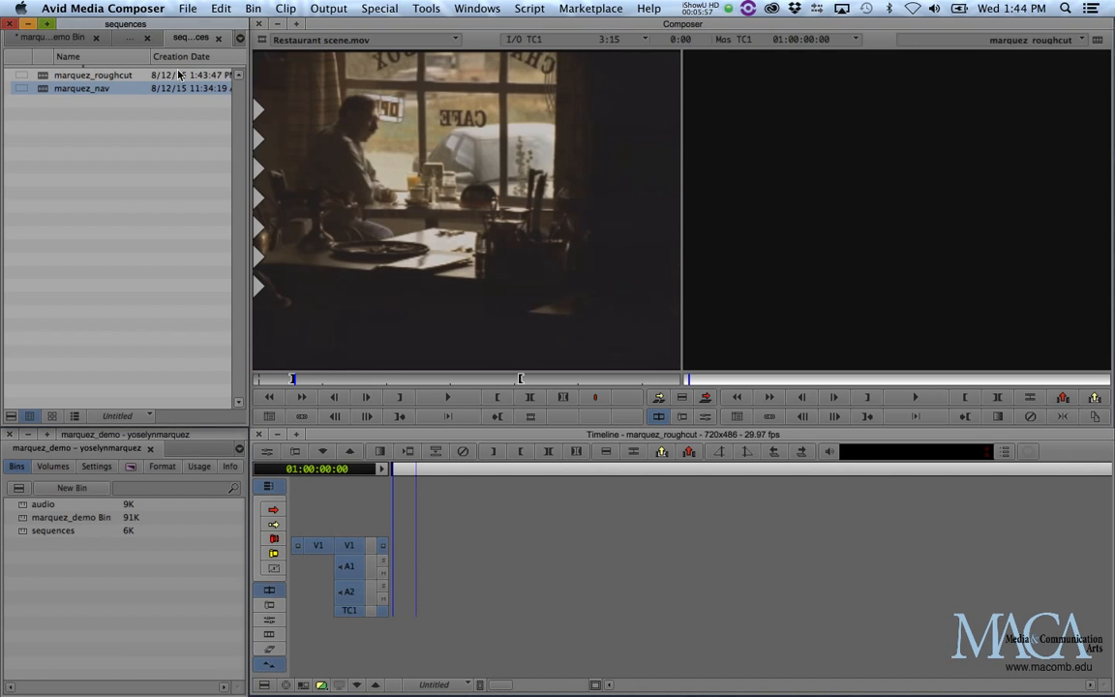
- Bring the demo bin back to the front of the tabbed bins and save it
{"action": "left_click", "coordinate": [240, 39]}
{"action": "left_click", "coordinate": [252, 64]}
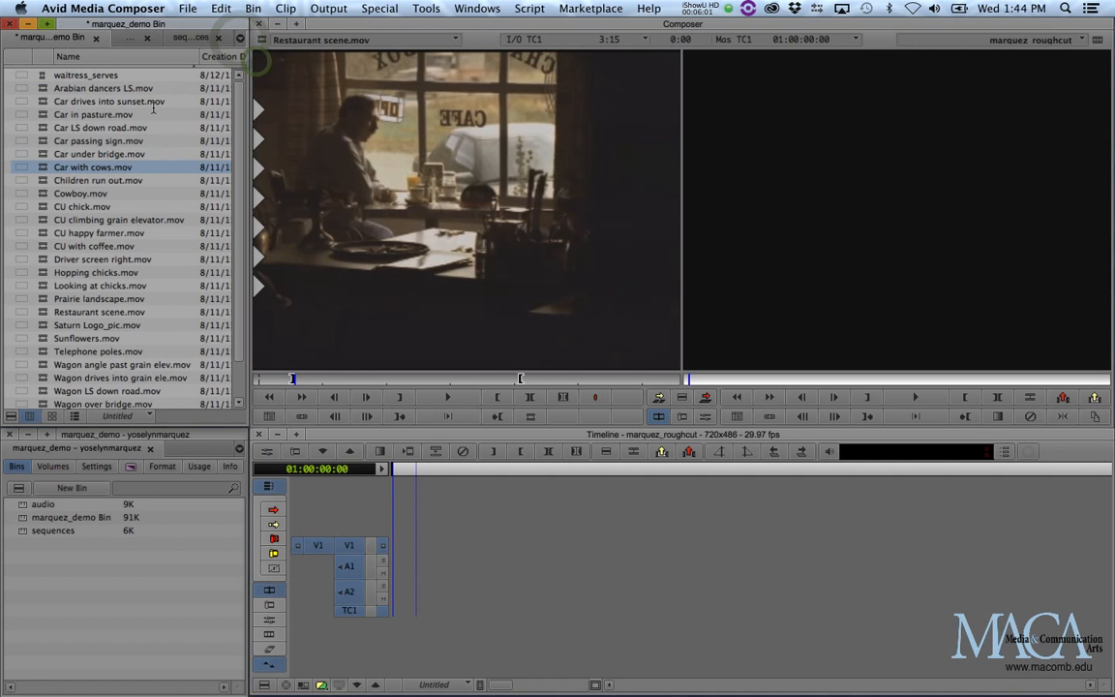
{"action": "key", "text": "super+s"}
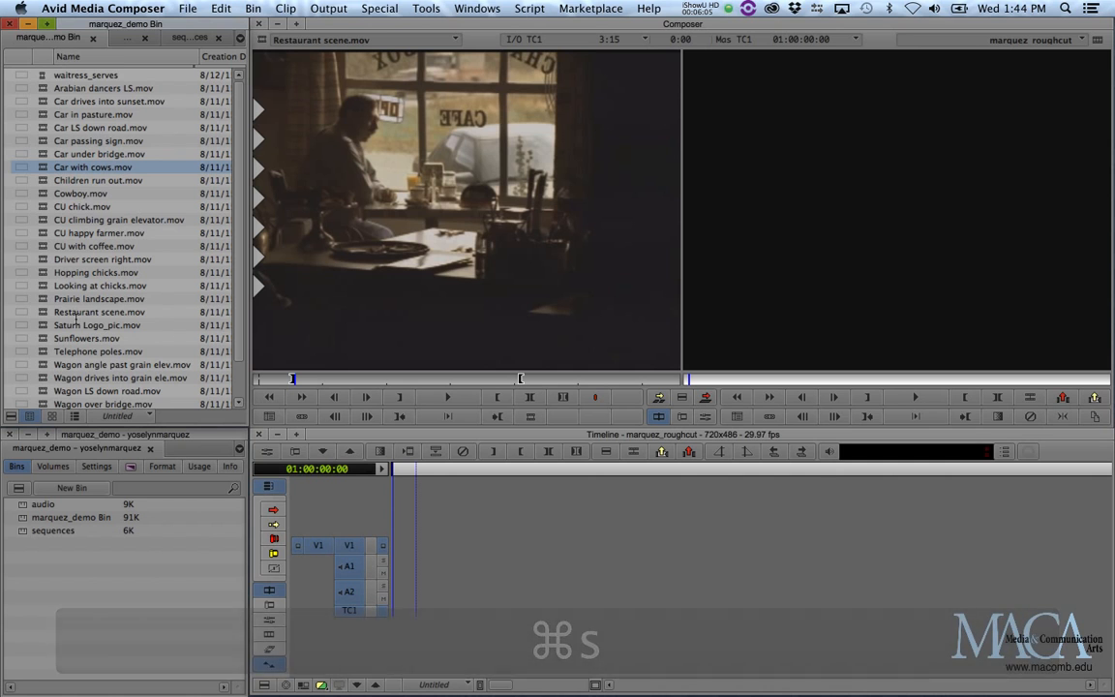
- Load Car with cows.mov into the source monitor and scrub to a frame inside its marked range
{"action": "double_click", "coordinate": [38, 162]}
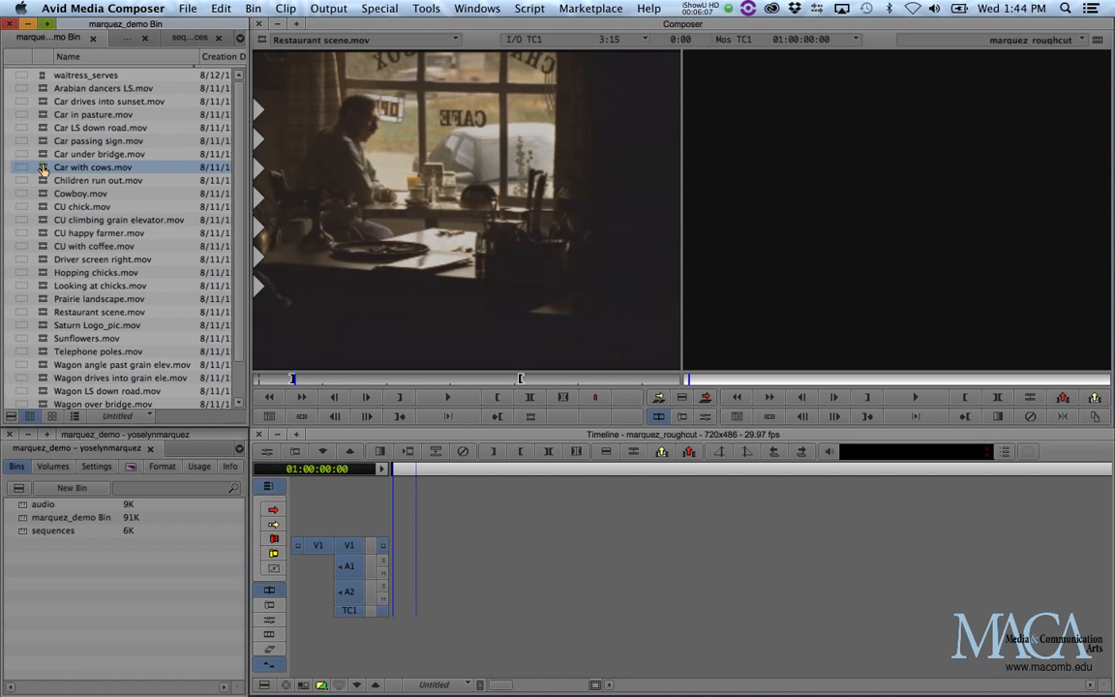
{"action": "left_click_drag", "start_coordinate": [375, 379], "coordinate": [415, 384]}
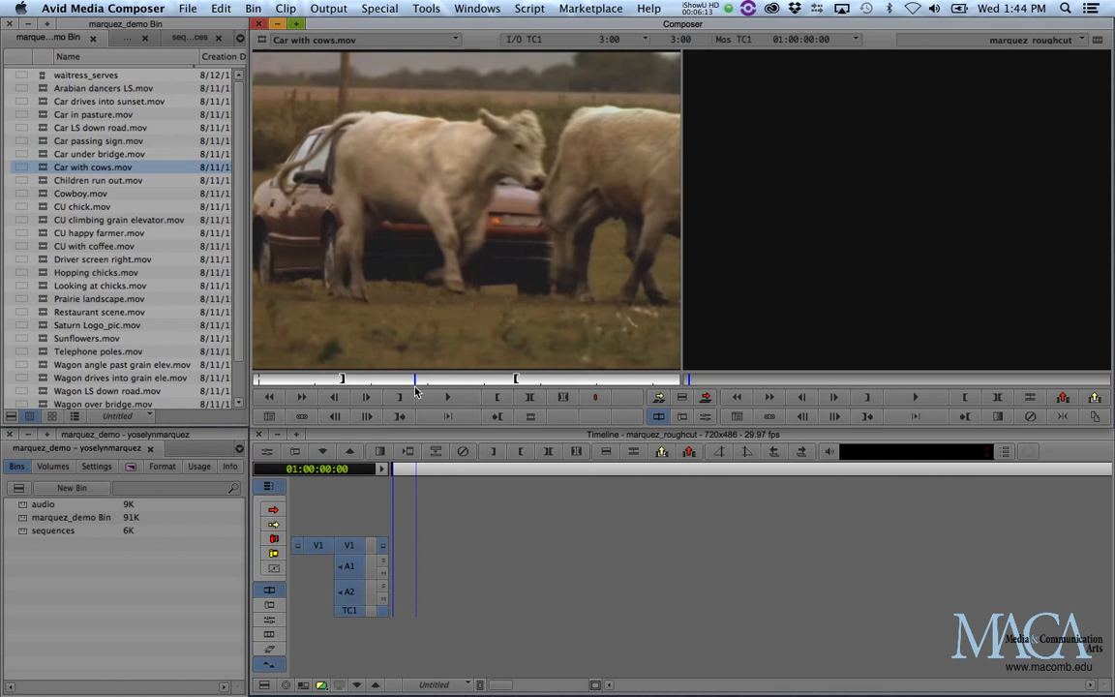
- Try placing the marked part of Car with cows.mov straight into the rough-cut timeline, and undo that edit
{"action": "left_click_drag", "start_coordinate": [384, 206], "coordinate": [452, 601]}
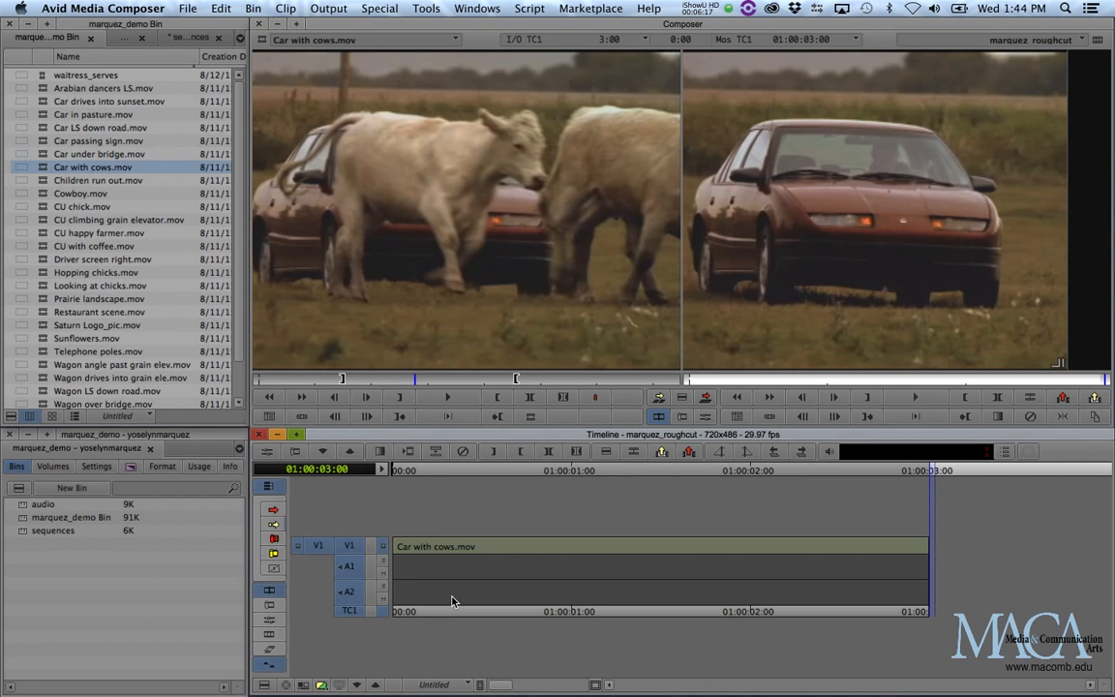
{"action": "key", "text": "super+z"}
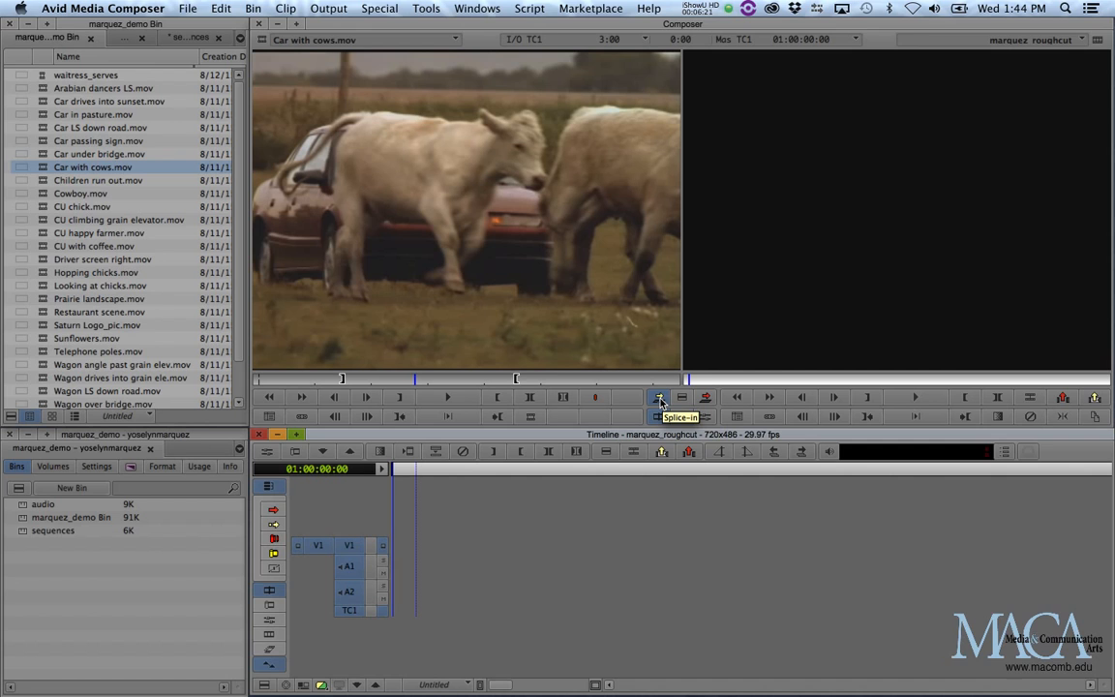
{"action": "key", "text": "alt+super+equal"}
{"action": "key", "text": "alt+super+equal"}
{"action": "key", "text": "alt+super+equal"}
{"action": "key", "text": "alt+super+equal"}
{"action": "key", "text": "alt+super+equal"}
{"action": "key", "text": "alt+super+equal"}
{"action": "key", "text": "alt+super+equal"}
{"action": "key", "text": "alt+super+equal"}
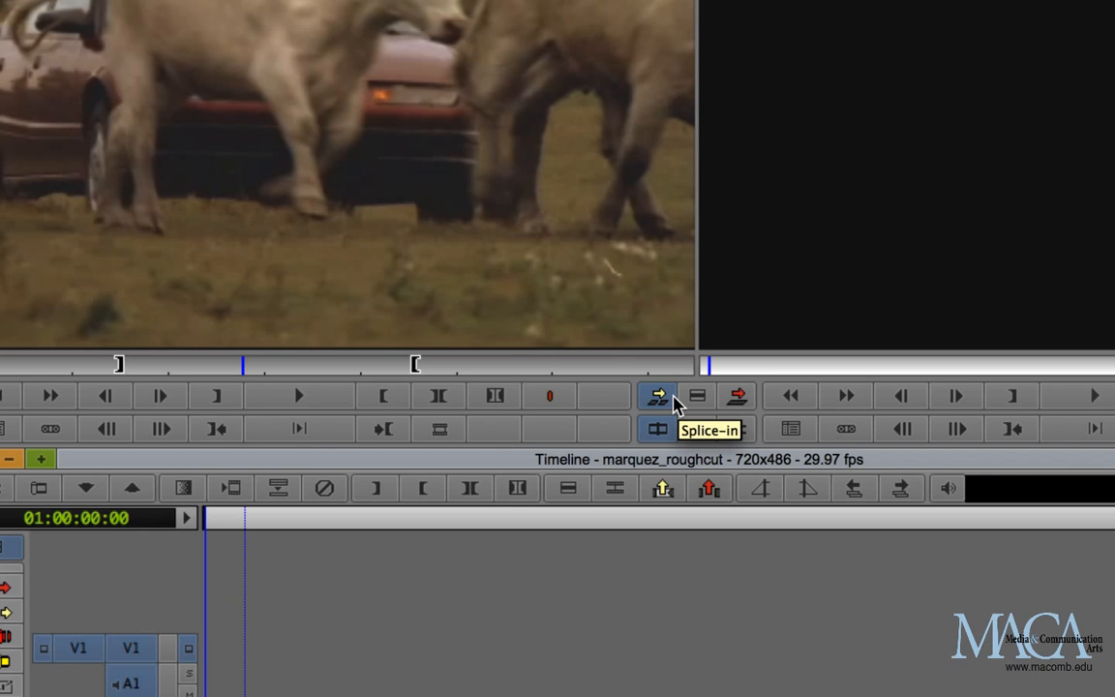
{"action": "key", "text": "alt+super+minus"}
{"action": "key", "text": "alt+super+minus"}
{"action": "key", "text": "alt+super+minus"}
{"action": "key", "text": "alt+super+minus"}
{"action": "key", "text": "alt+super+minus"}
{"action": "key", "text": "alt+super+minus"}
{"action": "key", "text": "alt+super+minus"}
{"action": "key", "text": "alt+super+minus"}
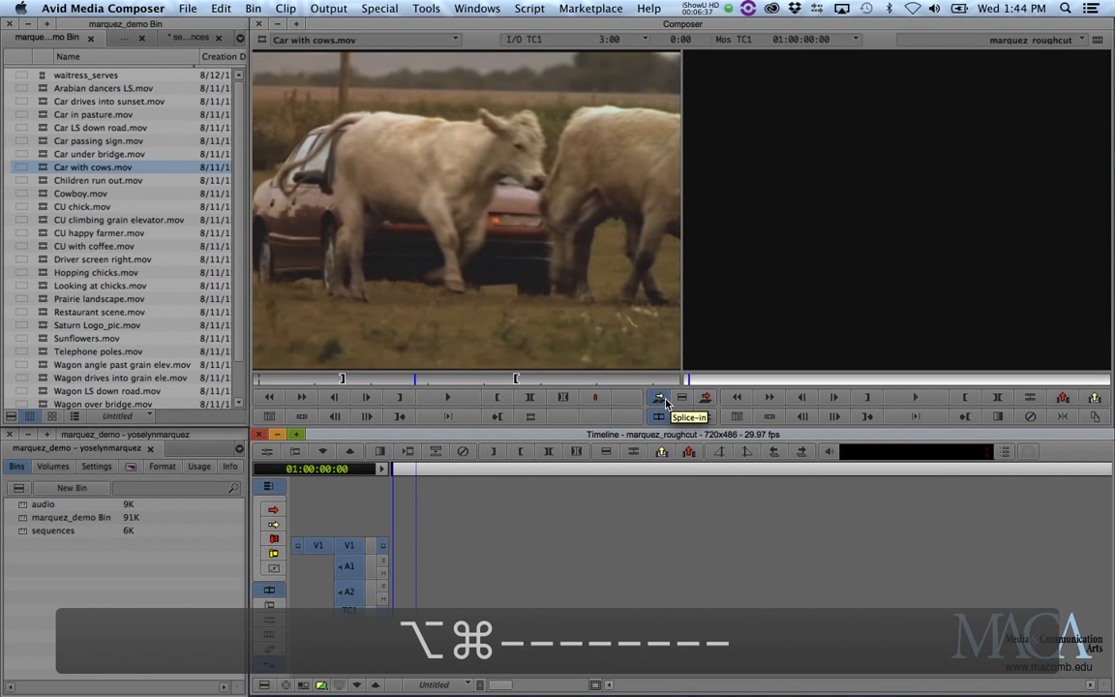
- Splice the marked part of Car with cows.mov into the start of the rough-cut sequence on V1
{"action": "left_click", "coordinate": [664, 401]}
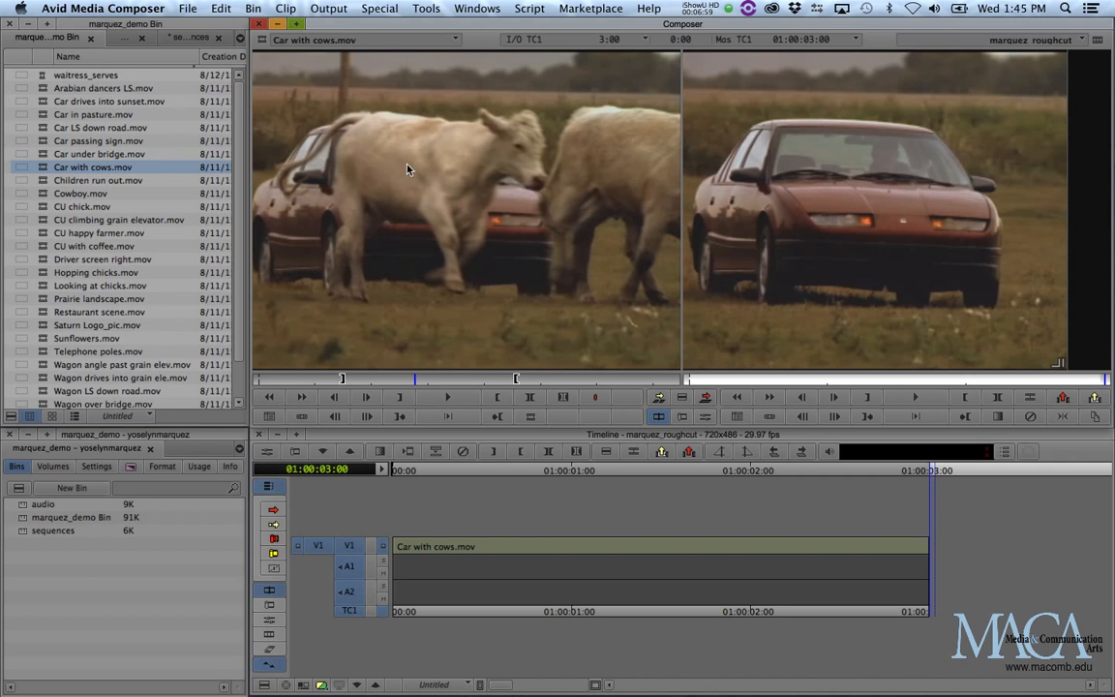
{"action": "left_click", "coordinate": [637, 436]}
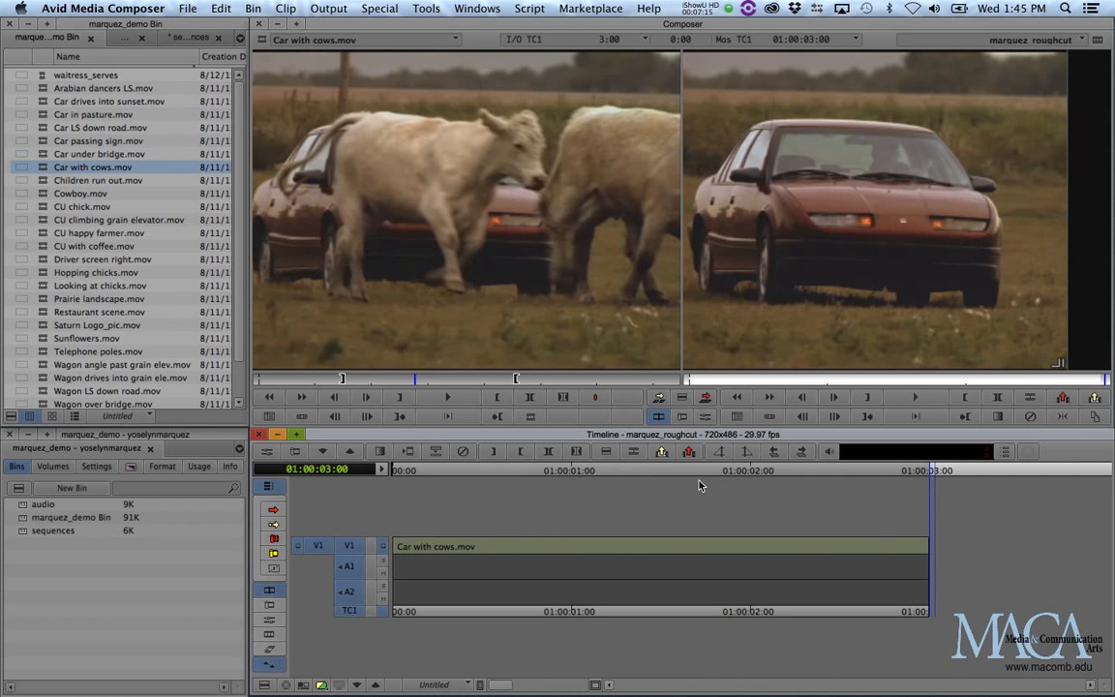
- Load Cowboy.mov, scrub through its marked range, and splice that range into the rough cut after Car with cows.mov
{"action": "double_click", "coordinate": [42, 193]}
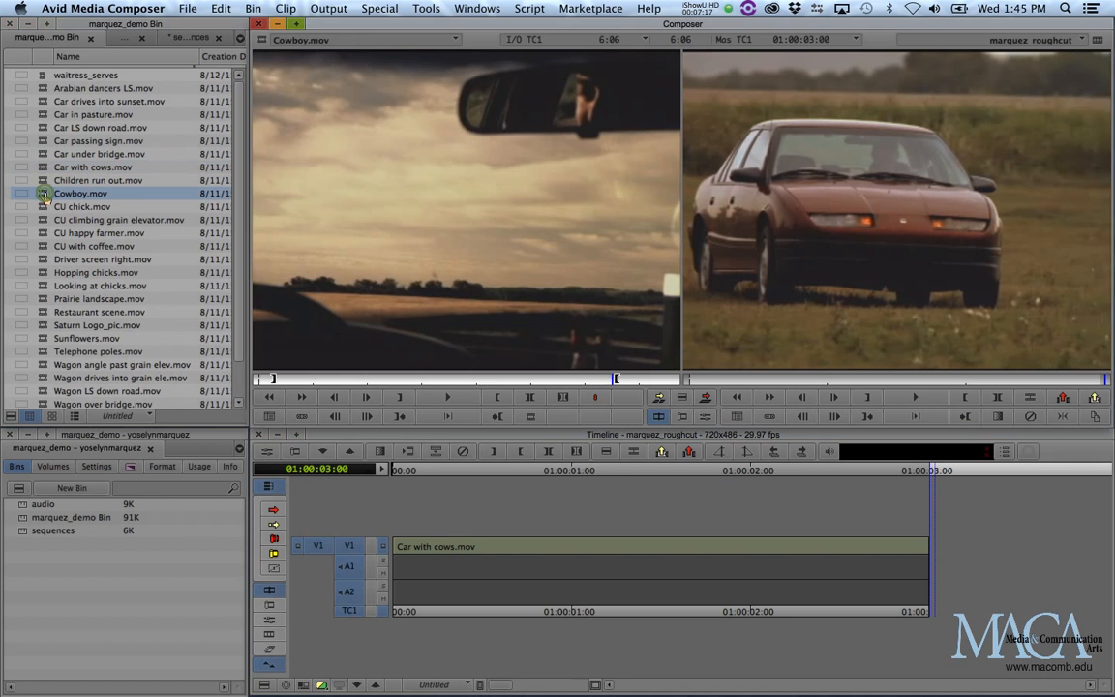
{"action": "left_click", "coordinate": [333, 377]}
{"action": "left_click_drag", "start_coordinate": [315, 379], "coordinate": [341, 379]}
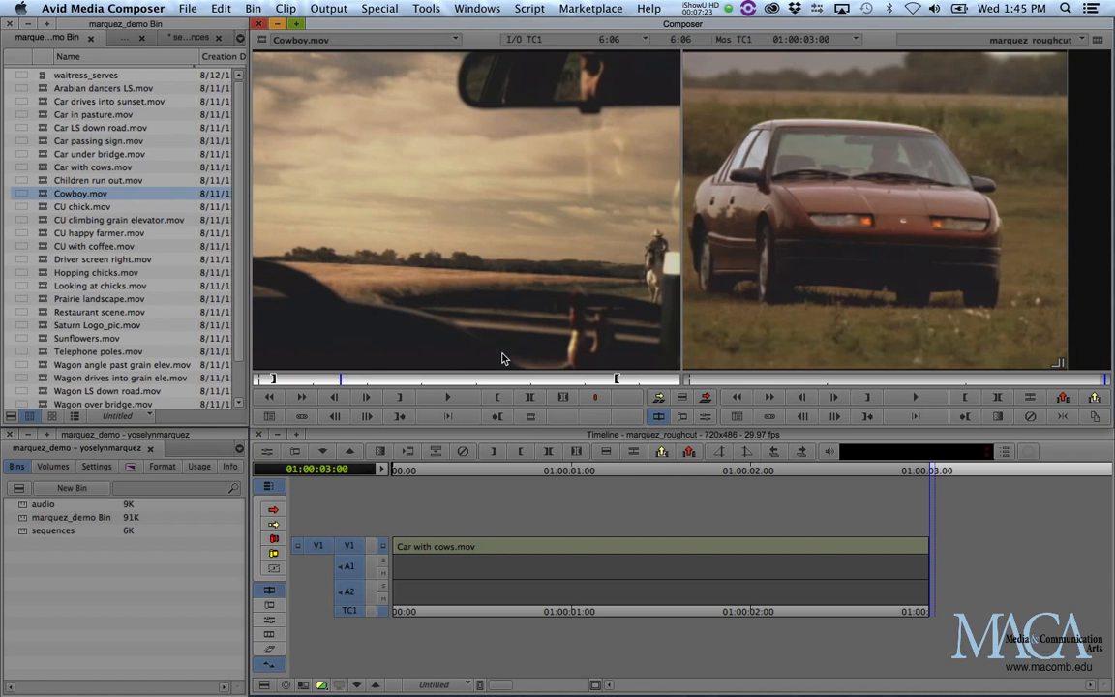
{"action": "key", "text": "v"}
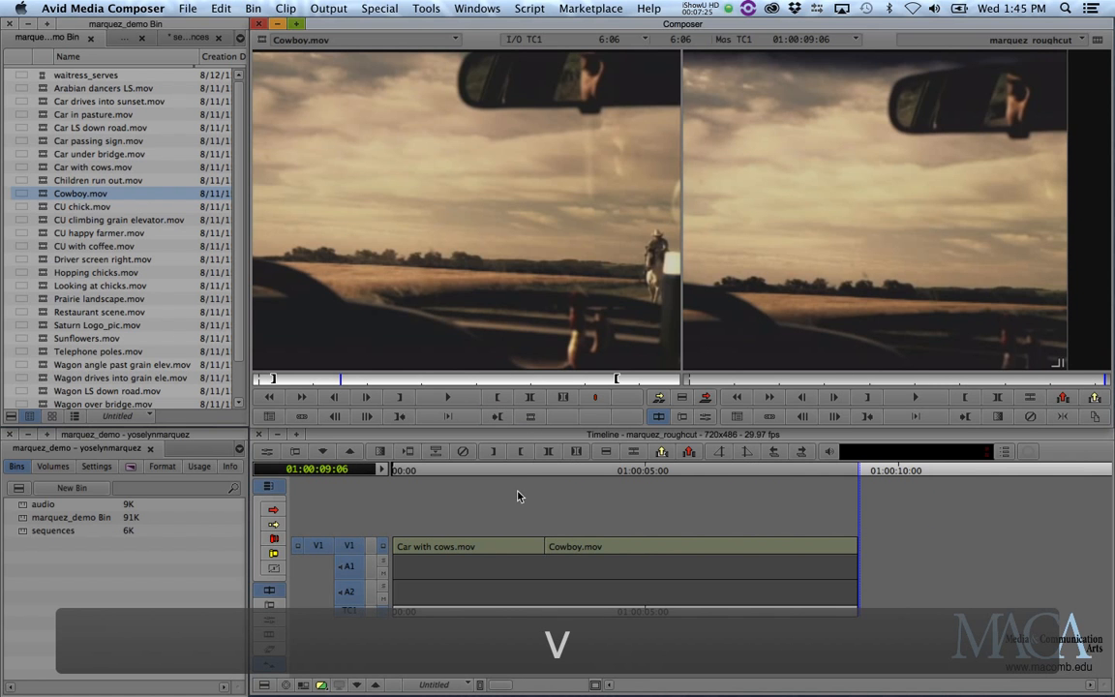
- Scrub the rough-cut sequence through Cowboy.mov and park the position indicator inside that clip at 01:00:04:25
{"action": "left_click_drag", "start_coordinate": [573, 481], "coordinate": [621, 487]}
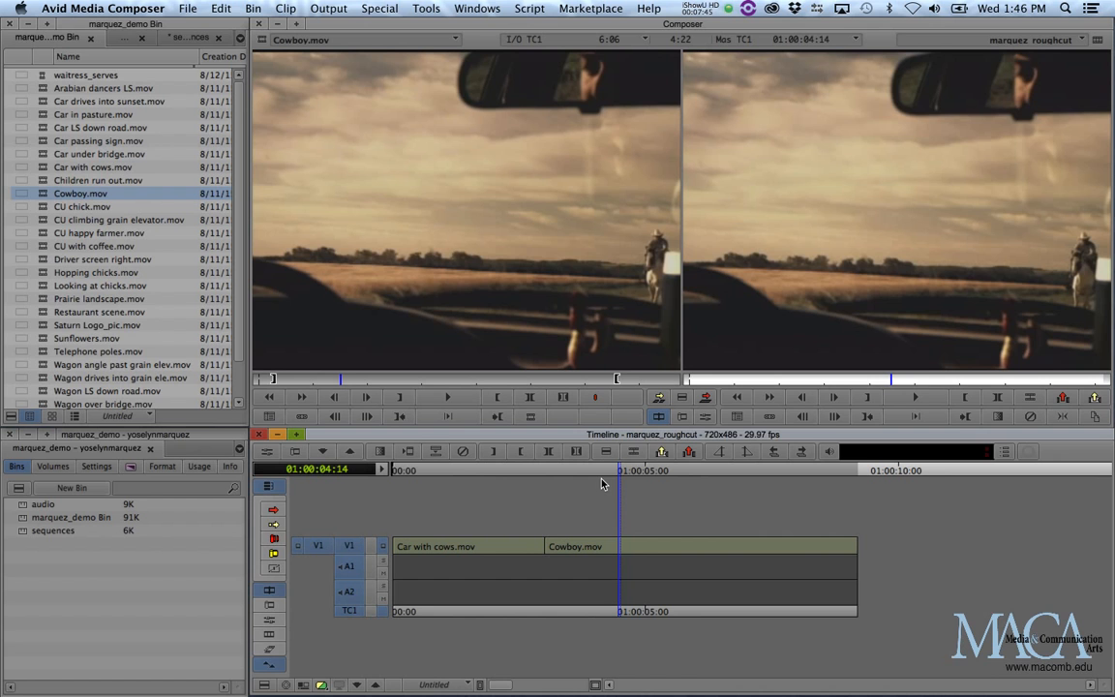
{"action": "left_click_drag", "start_coordinate": [620, 472], "coordinate": [686, 477]}
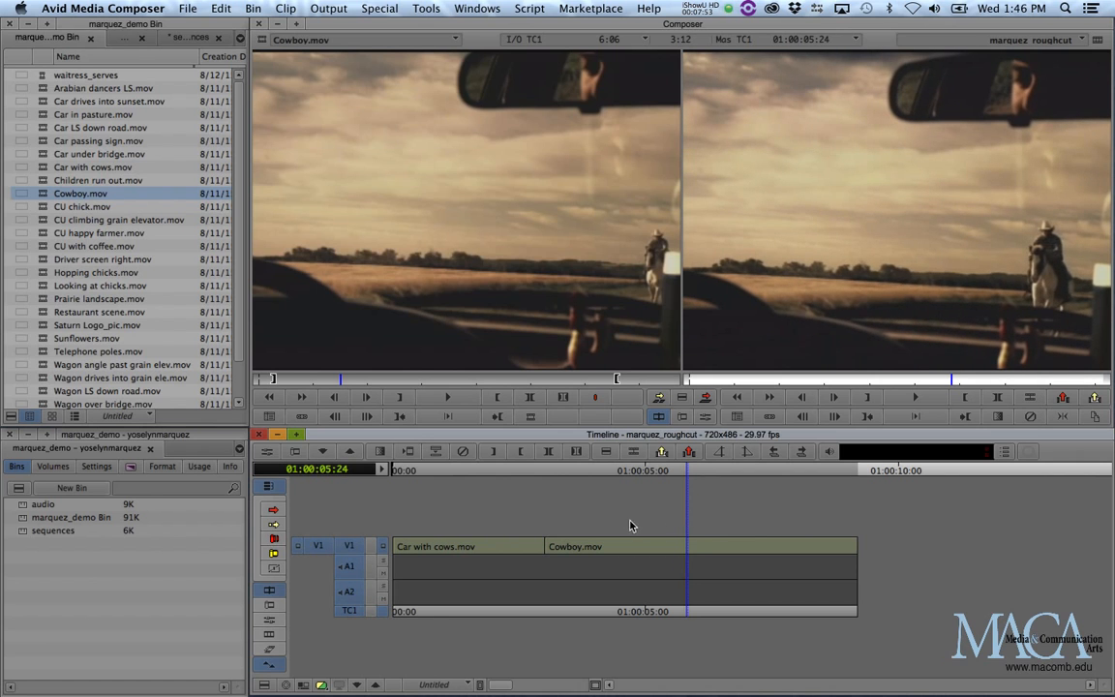
{"action": "left_click", "coordinate": [760, 470]}
{"action": "left_click_drag", "start_coordinate": [768, 470], "coordinate": [670, 476]}
{"action": "left_click_drag", "start_coordinate": [676, 615], "coordinate": [637, 613]}
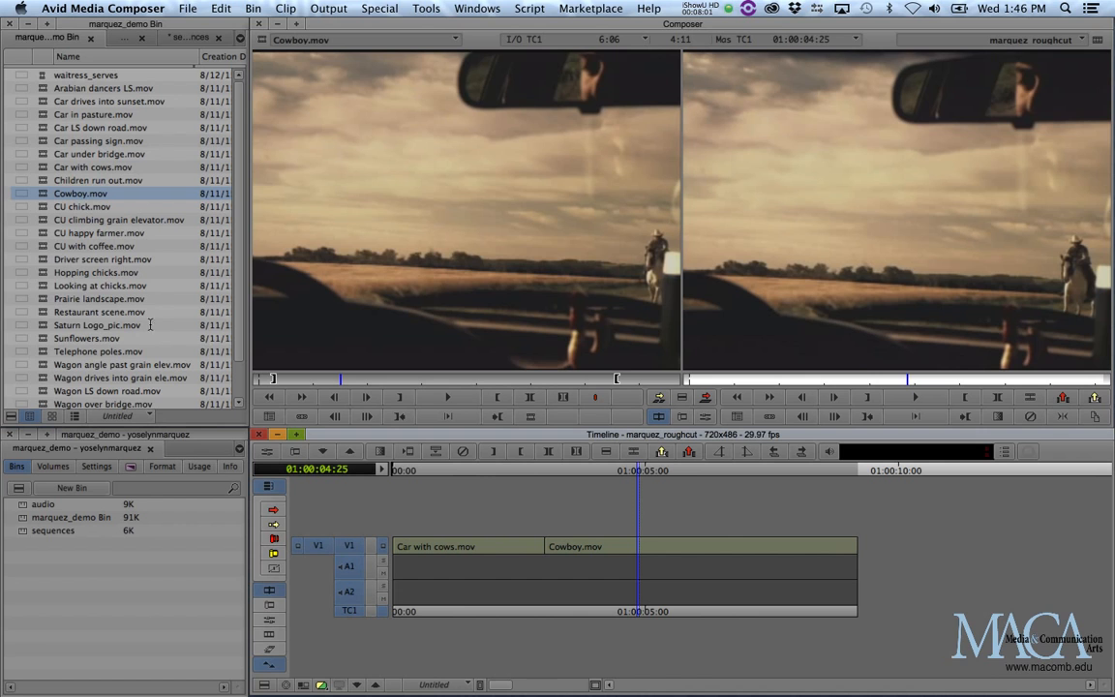
- Load Looking at chicks.mov into the source monitor and scrub to a frame about halfway through it
{"action": "left_click", "coordinate": [43, 286]}
{"action": "double_click", "coordinate": [42, 286]}
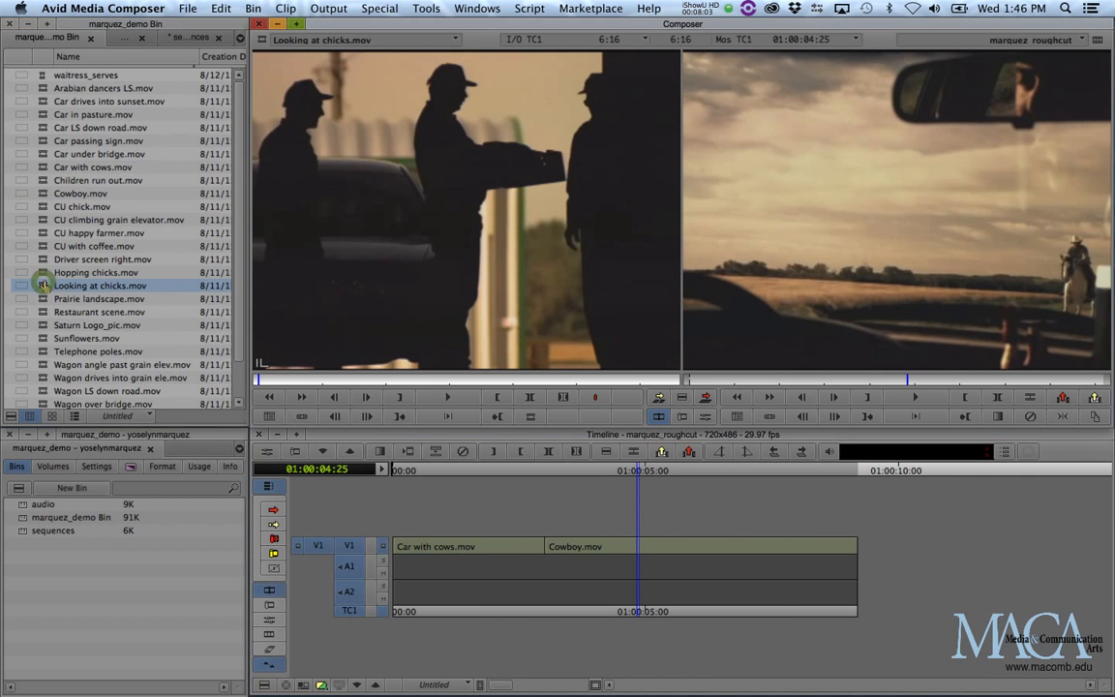
{"action": "left_click_drag", "start_coordinate": [322, 377], "coordinate": [479, 380]}
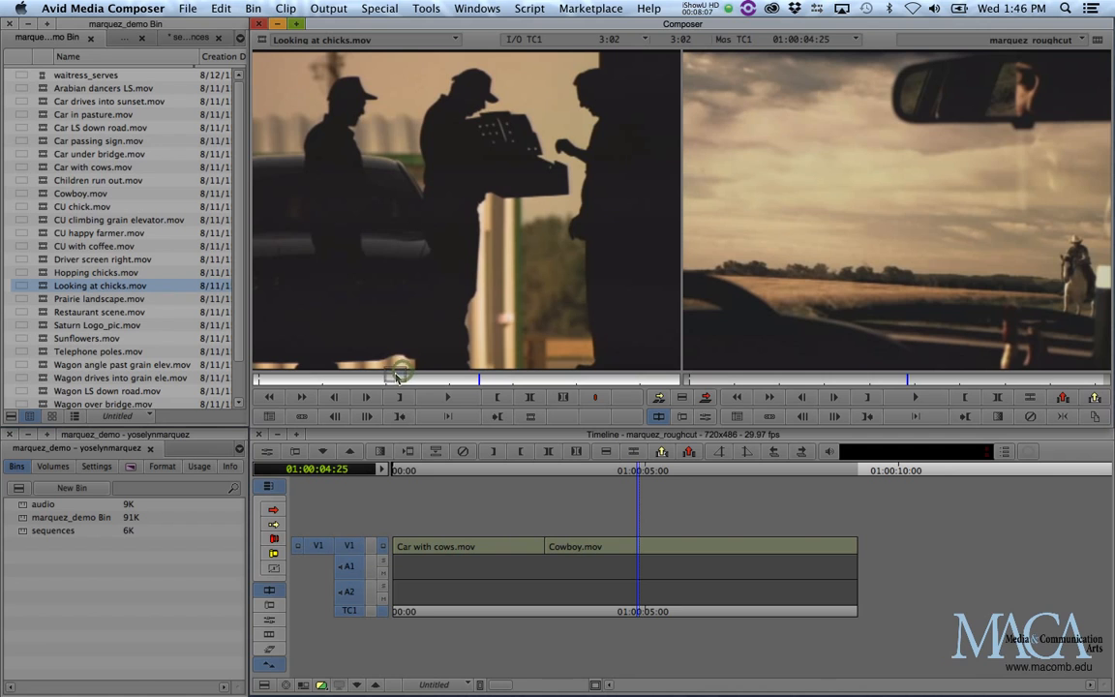
{"action": "left_click", "coordinate": [481, 382]}
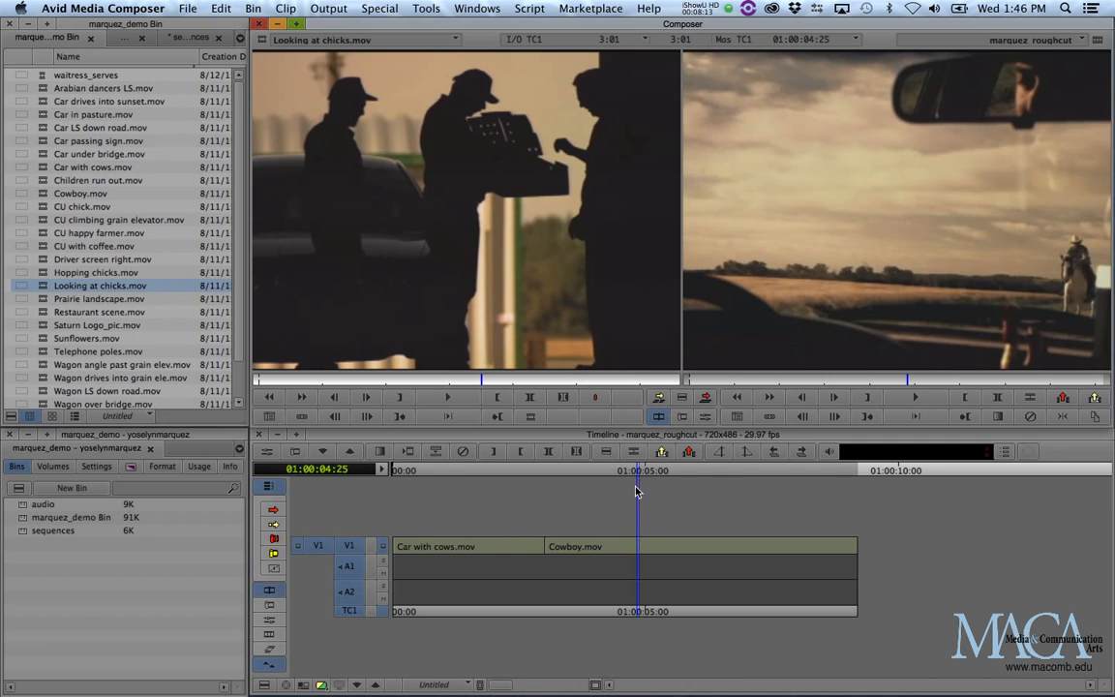
- Try splicing Looking at chicks.mov into the middle of Cowboy.mov at 01:00:04:25, review the split clip, and undo the splice
{"action": "left_click", "coordinate": [660, 397]}
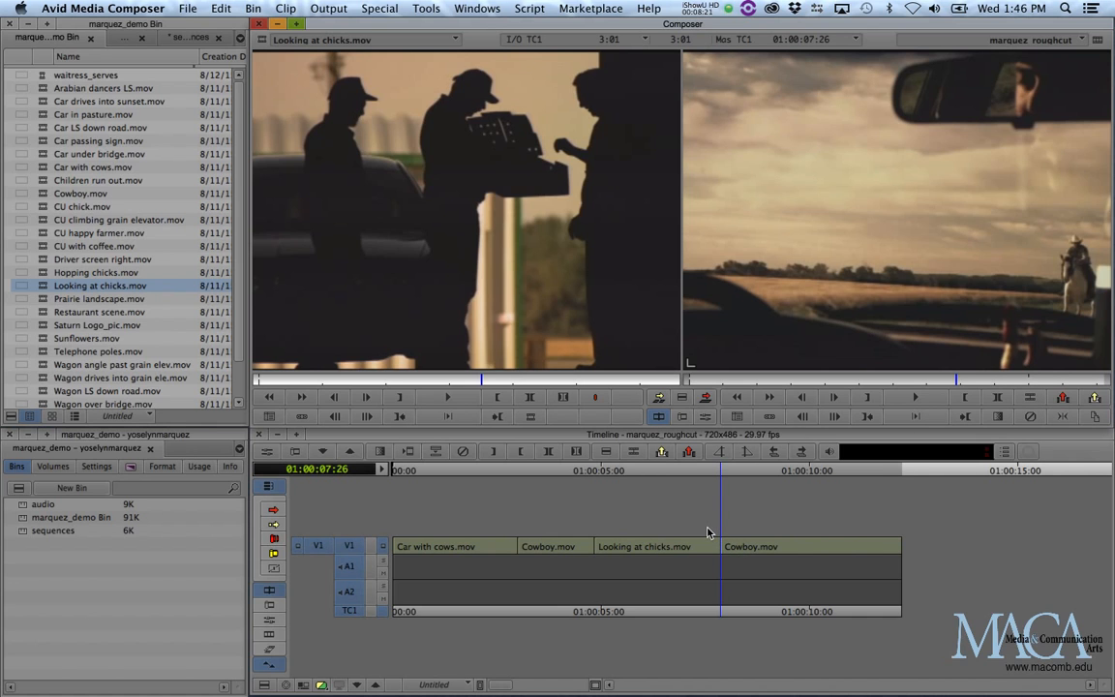
{"action": "key", "text": "super+z"}
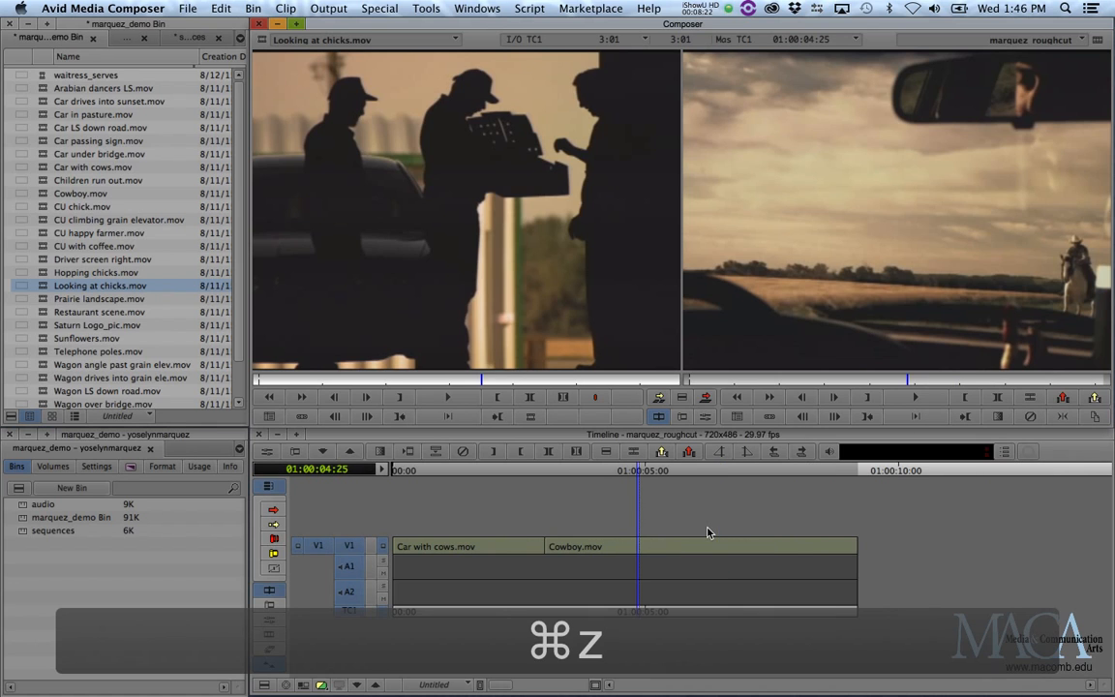
{"action": "left_click", "coordinate": [658, 399]}
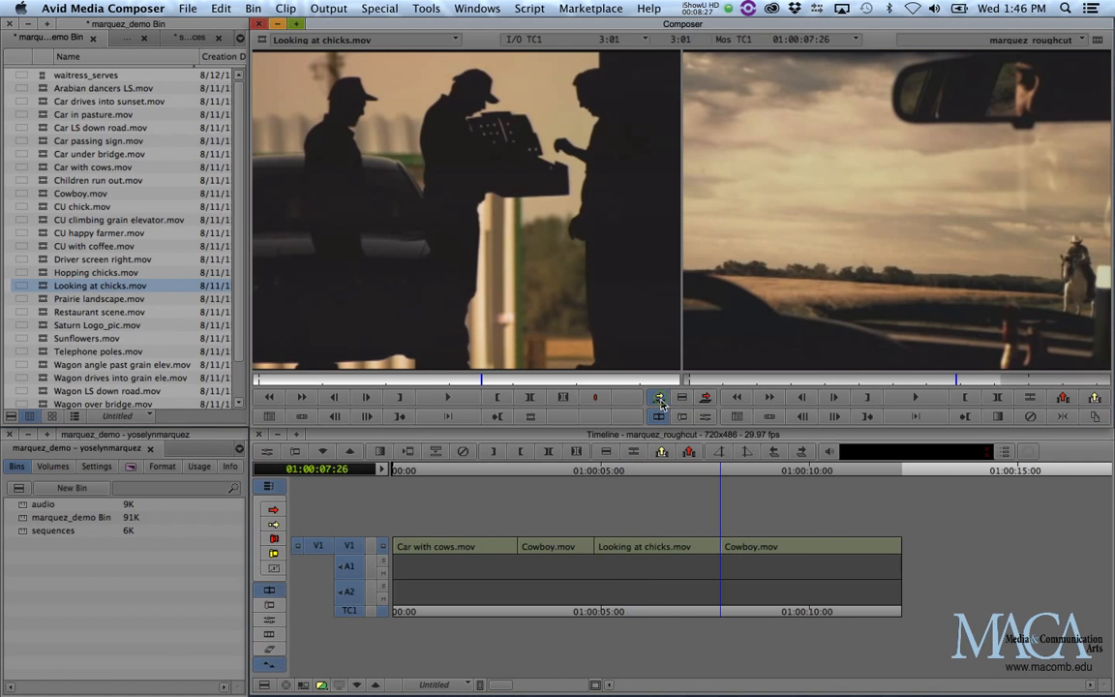
{"action": "left_click_drag", "start_coordinate": [523, 474], "coordinate": [759, 481]}
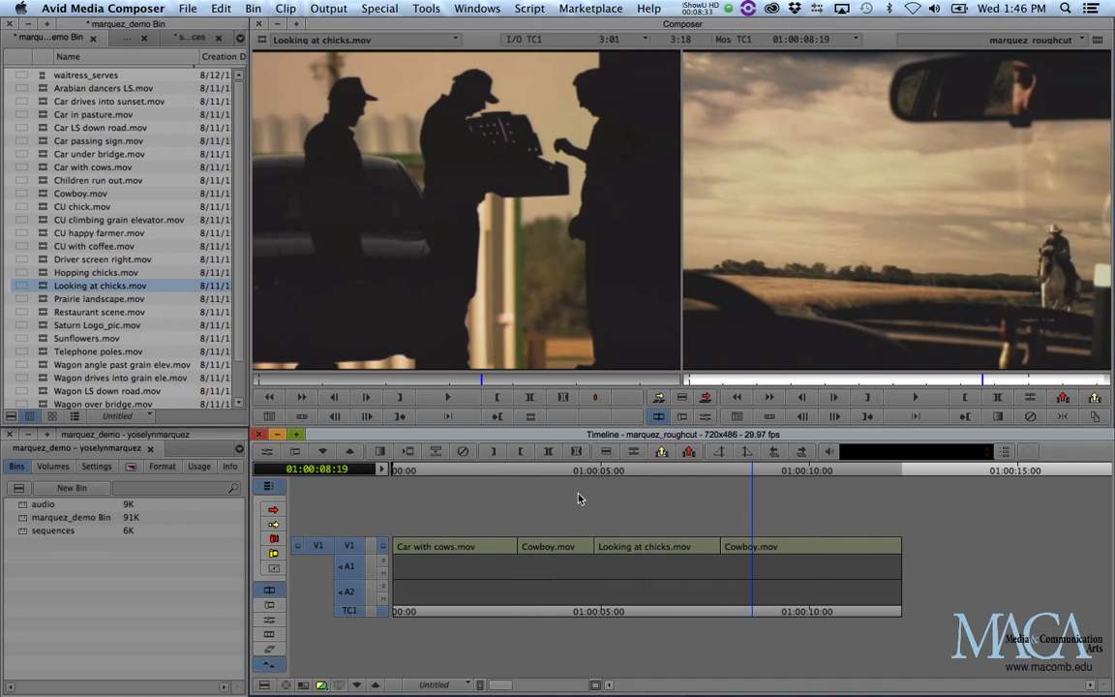
{"action": "key", "text": "super+z"}
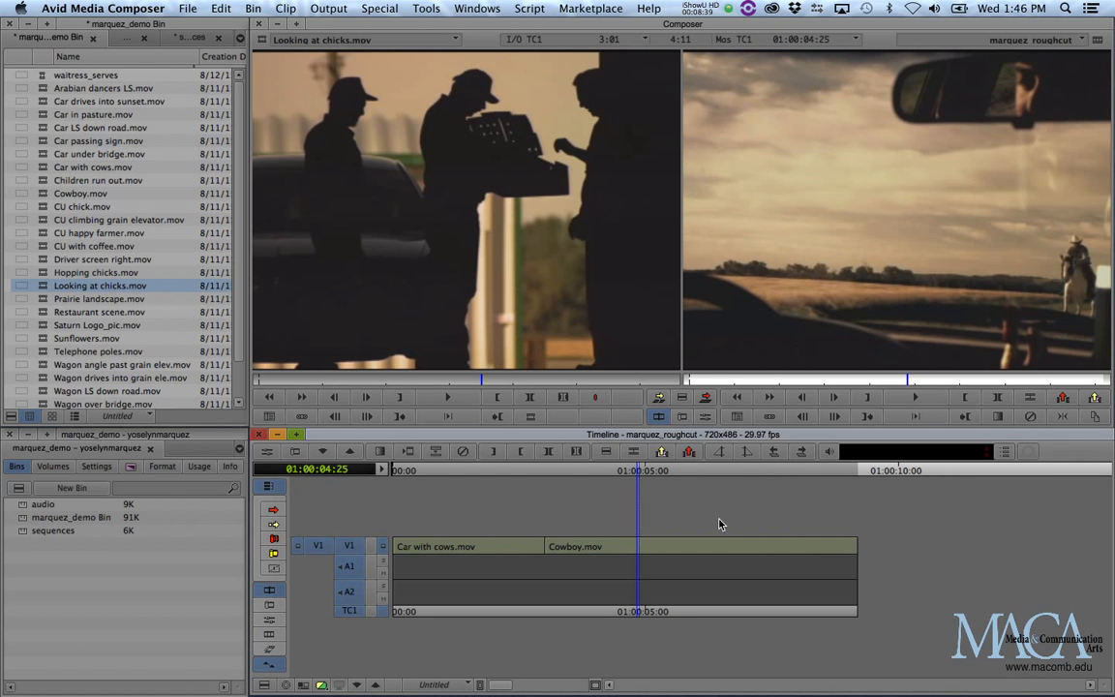
- Splice Looking at chicks.mov into the end of the rough cut, after Cowboy.mov
{"action": "key", "text": "End"}
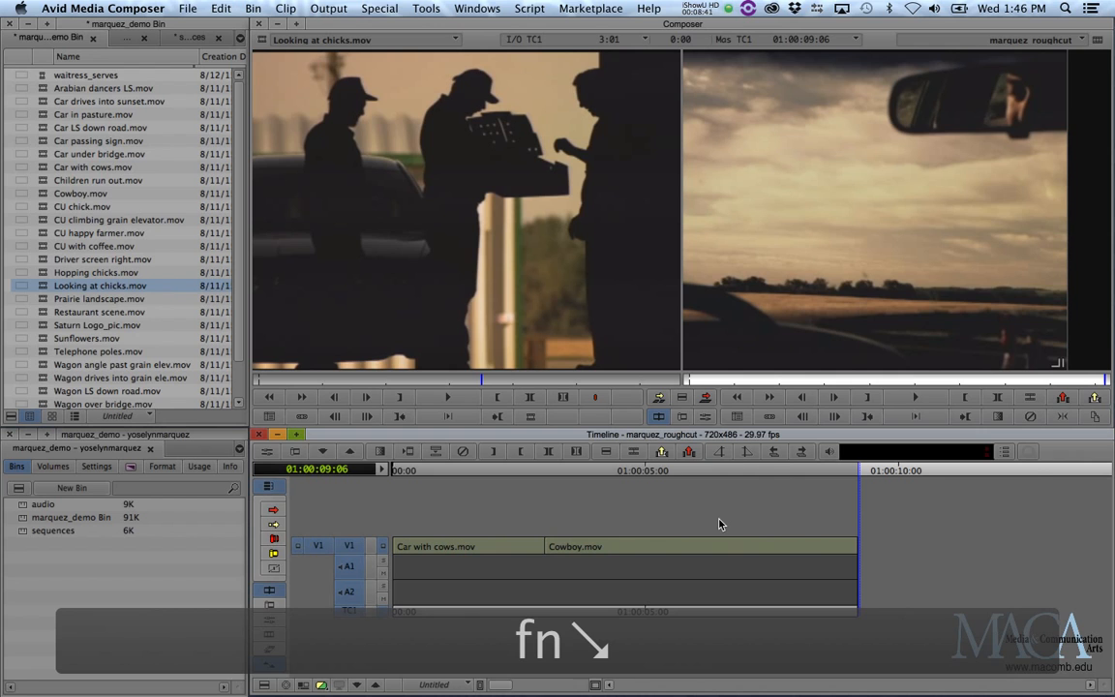
{"action": "left_click", "coordinate": [659, 397]}
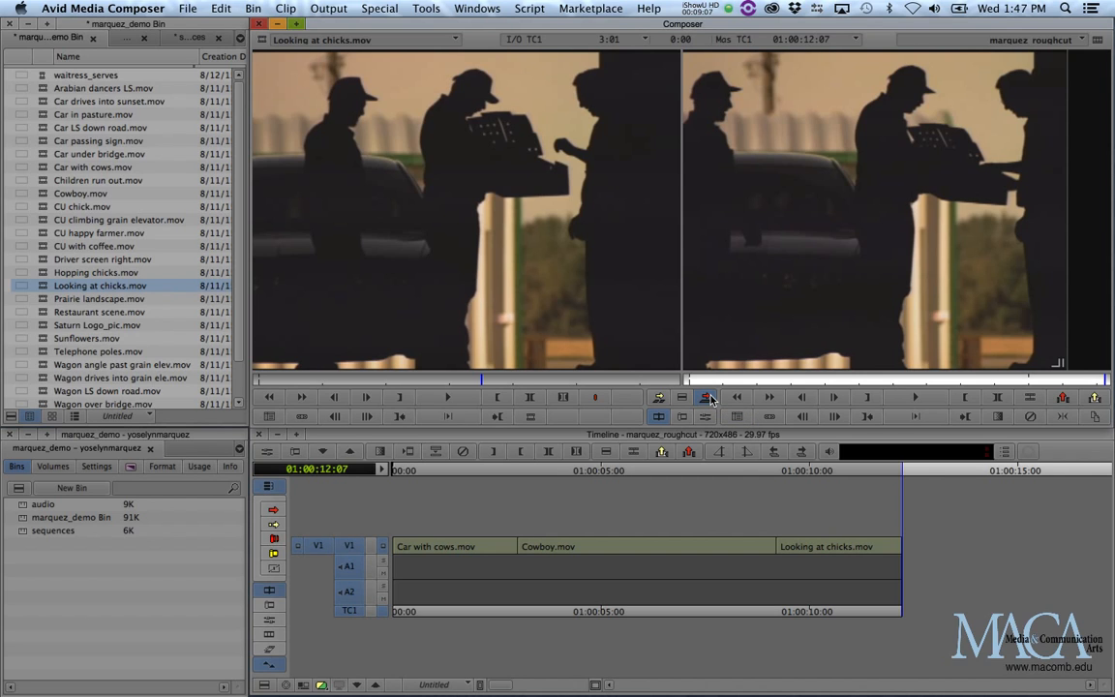
- Park the rough cut at 01:00:05:25 inside Cowboy.mov, and mark an In point about a third into Wagon angle past grain elev.mov
{"action": "left_click", "coordinate": [639, 475]}
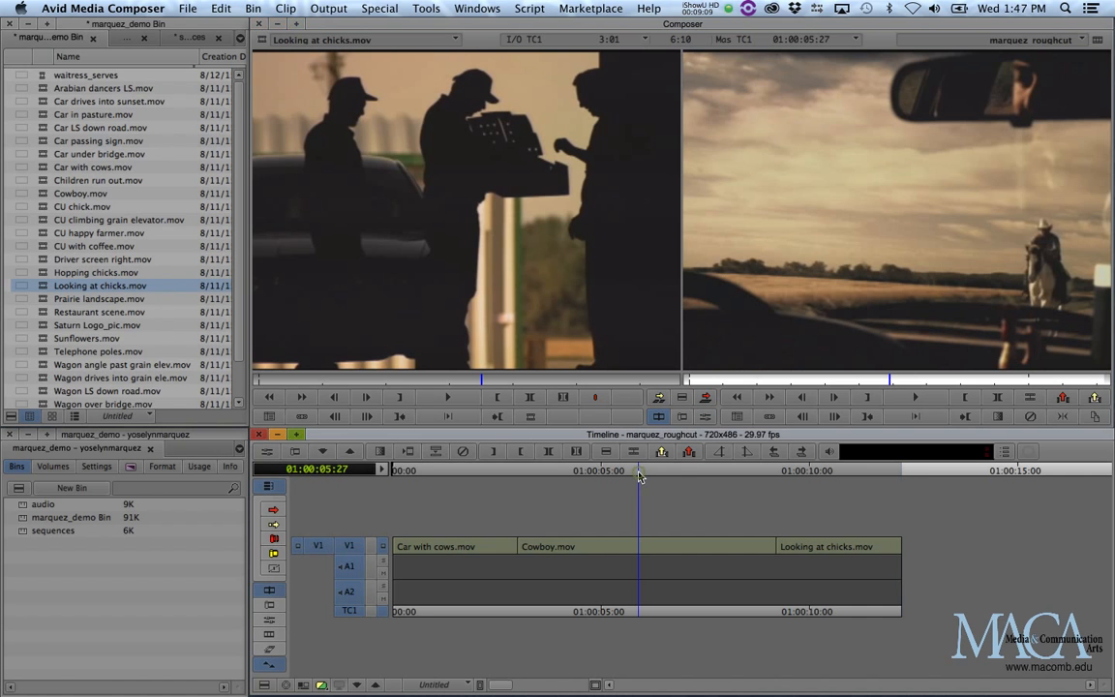
{"action": "mouse_move", "coordinate": [639, 475]}
{"action": "left_mouse_down"}
{"action": "mouse_move", "coordinate": [690, 478]}
{"action": "mouse_move", "coordinate": [620, 475]}
{"action": "mouse_move", "coordinate": [777, 496]}
{"action": "mouse_move", "coordinate": [635, 482]}
{"action": "left_mouse_up"}
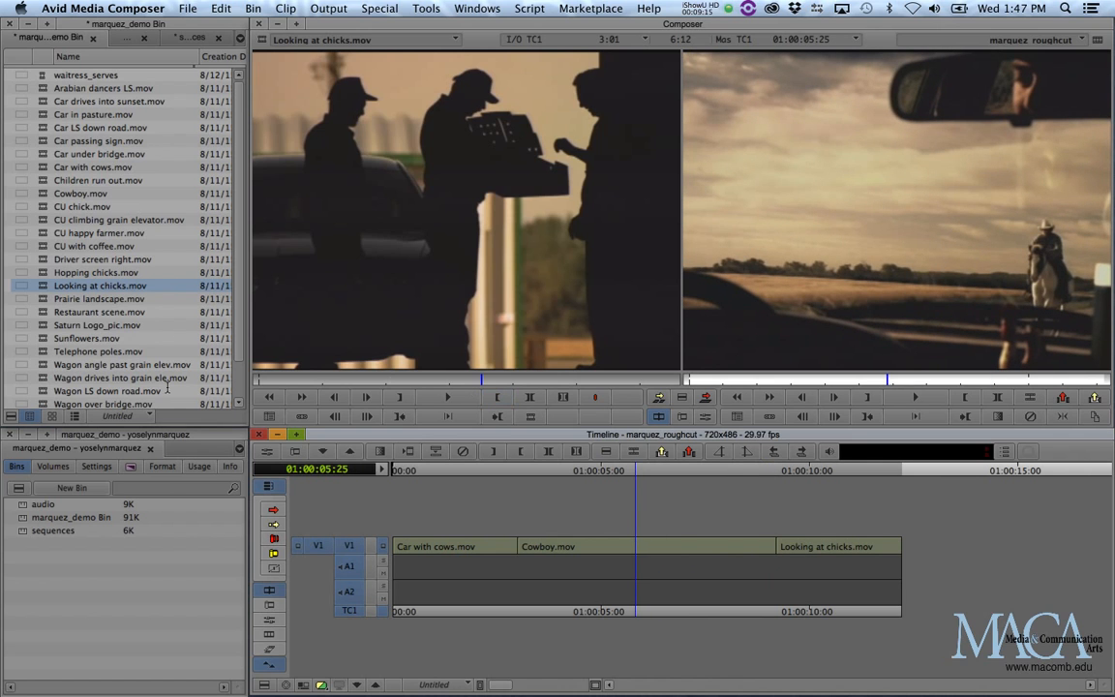
{"action": "double_click", "coordinate": [39, 366]}
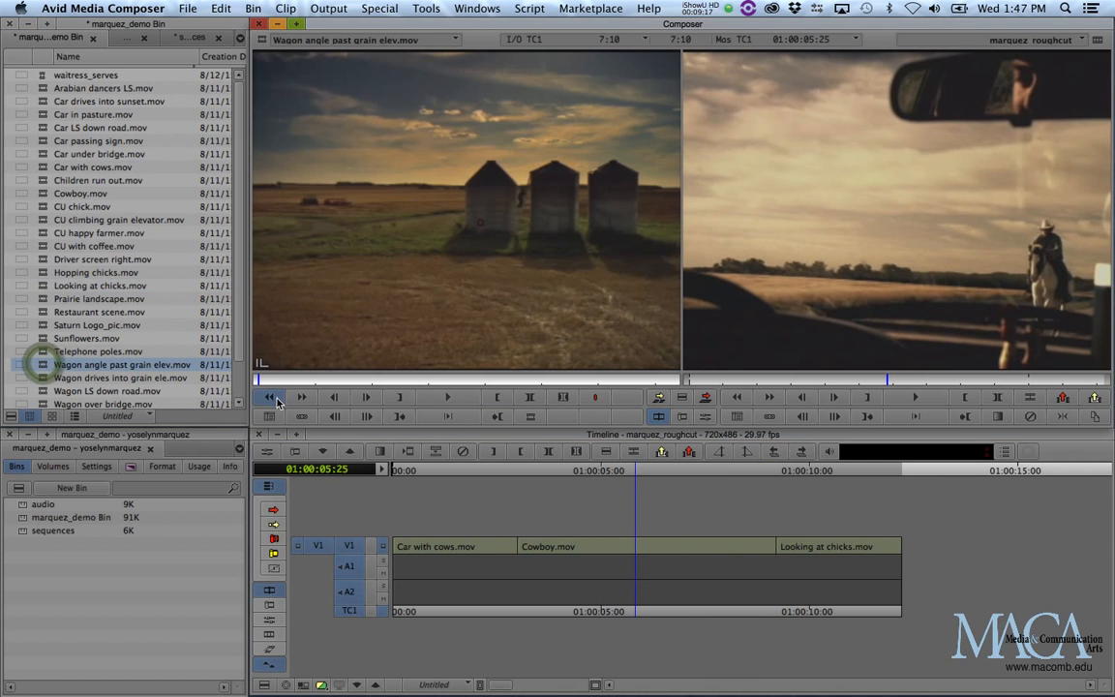
{"action": "left_click_drag", "start_coordinate": [352, 382], "coordinate": [386, 381]}
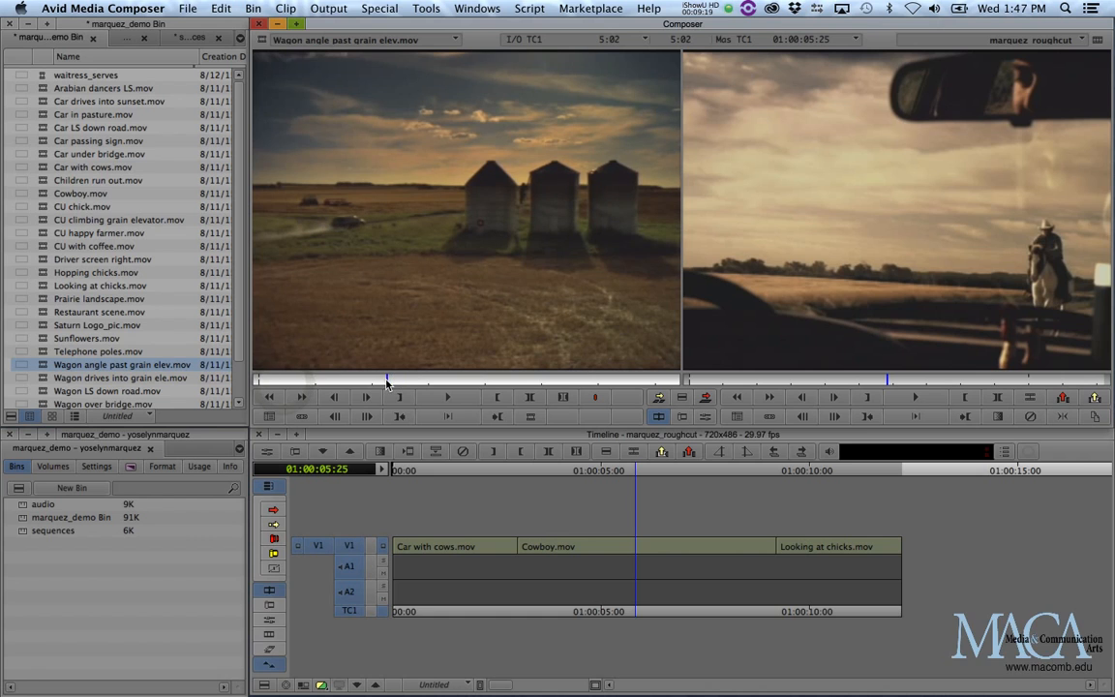
{"action": "key", "text": "i"}
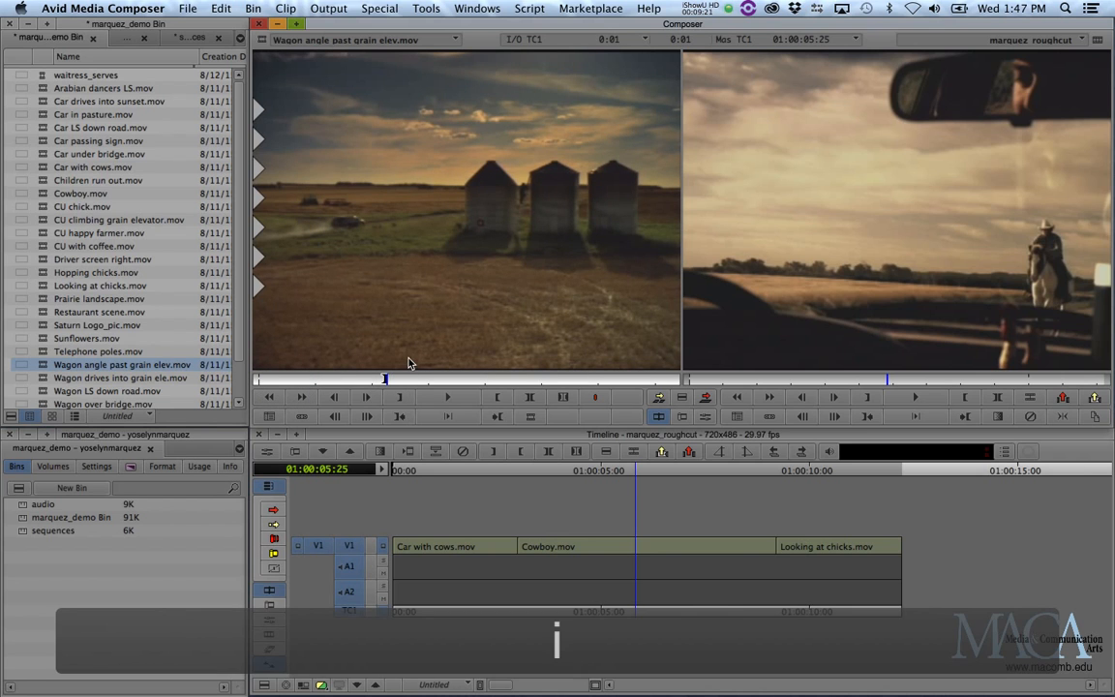
- Try overwriting the rough cut from 01:00:05:25 with Wagon angle past grain elev.mov, scrub through the result, and undo the overwrite
{"action": "left_click", "coordinate": [708, 400]}
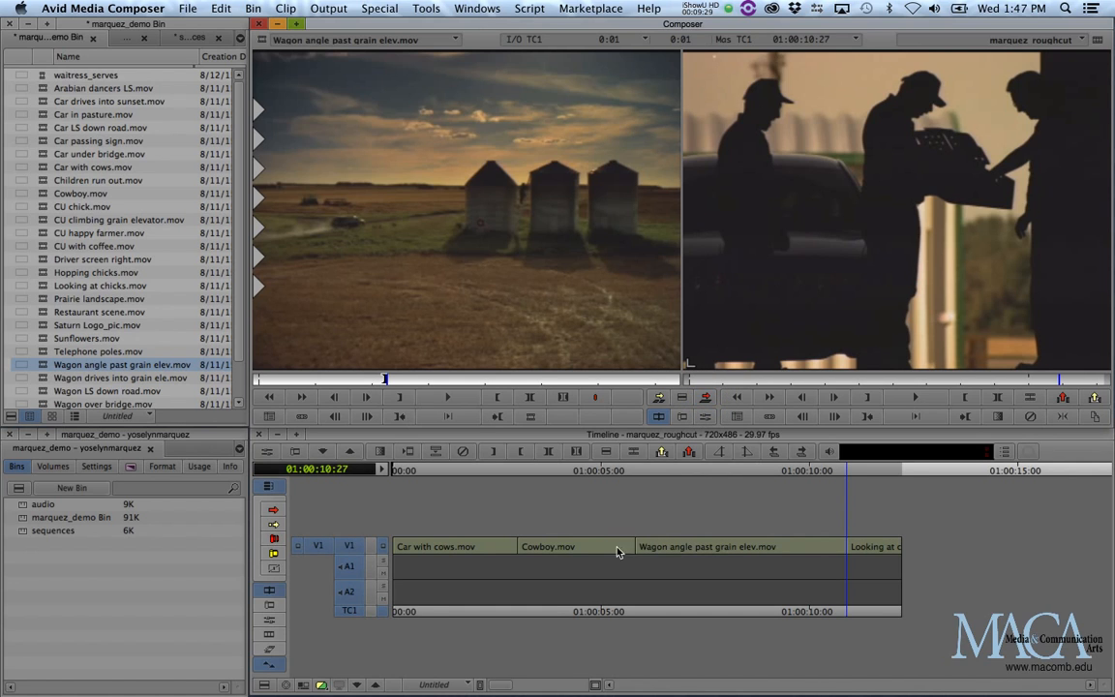
{"action": "left_click_drag", "start_coordinate": [547, 473], "coordinate": [749, 482]}
{"action": "key", "text": "super+z"}
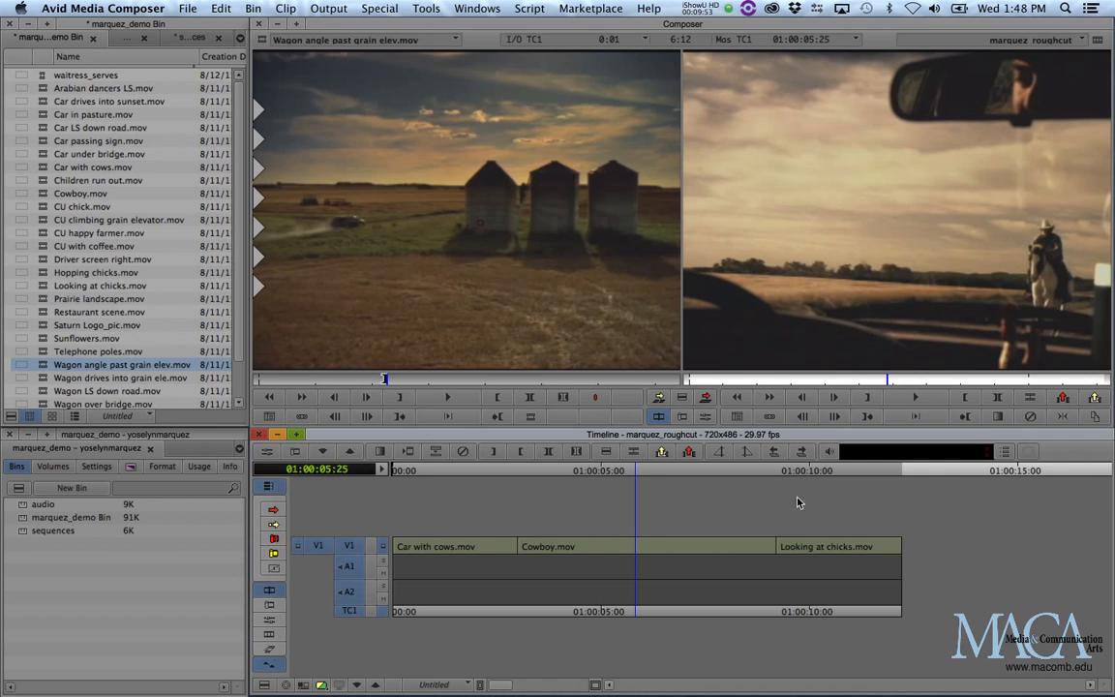
- Load Wagon LS down road.mov and park the rough cut at the edit point between Car with cows.mov and Cowboy.mov
{"action": "left_click_drag", "start_coordinate": [772, 474], "coordinate": [544, 484]}
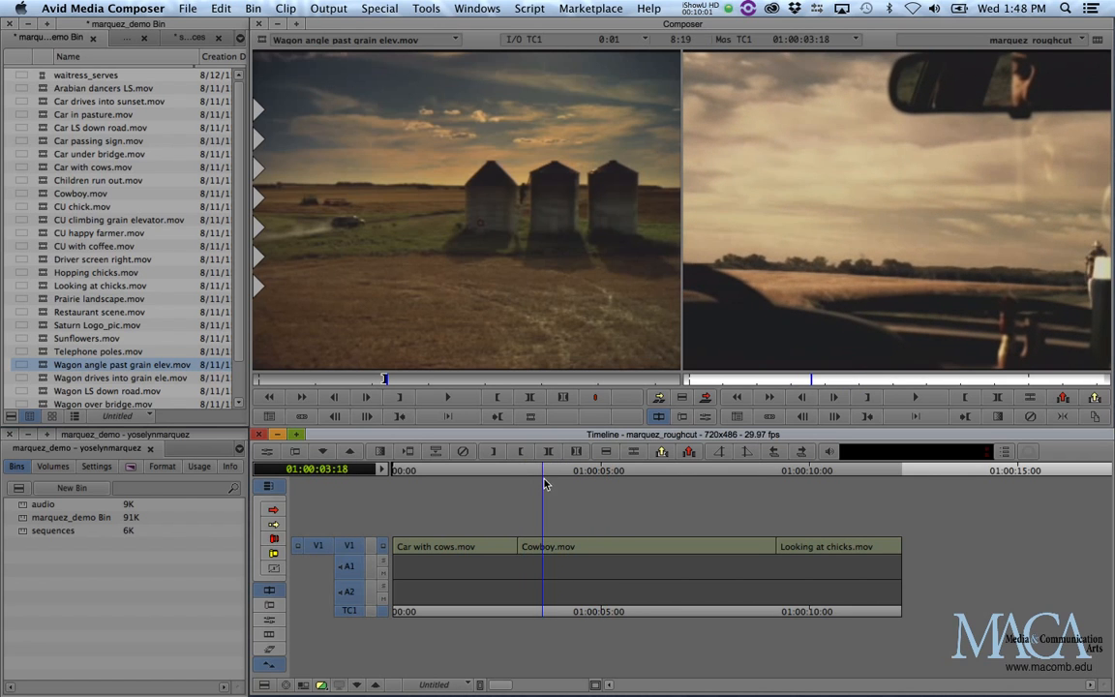
{"action": "double_click", "coordinate": [42, 392]}
{"action": "left_click_drag", "start_coordinate": [530, 417], "coordinate": [542, 559]}
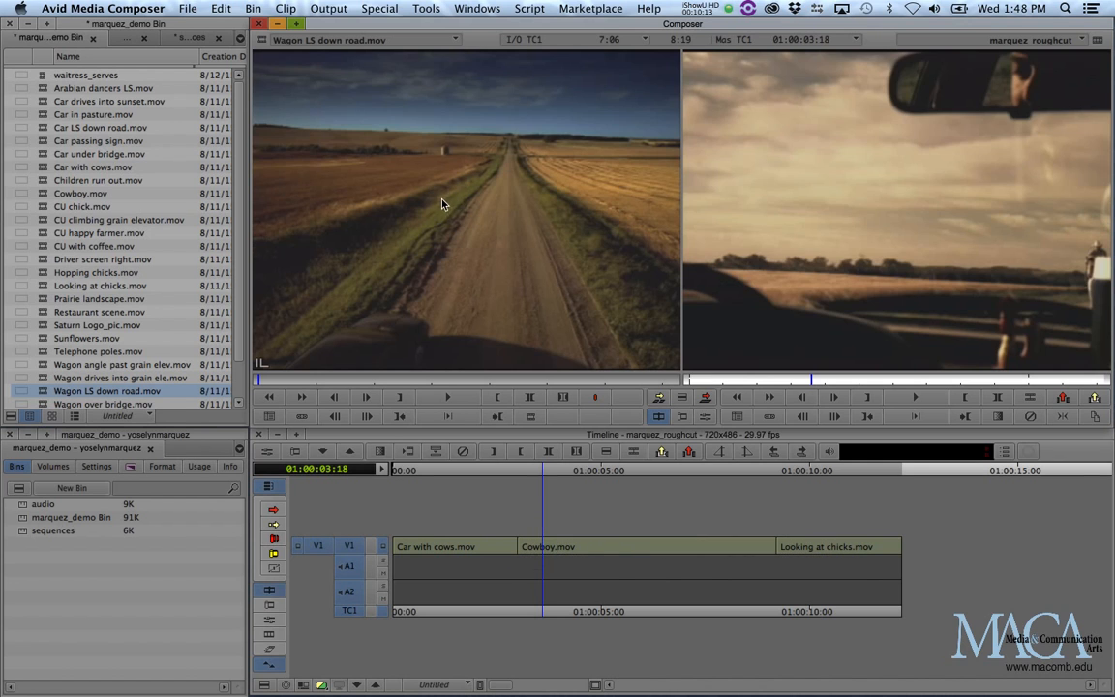
{"action": "left_click", "coordinate": [520, 549]}
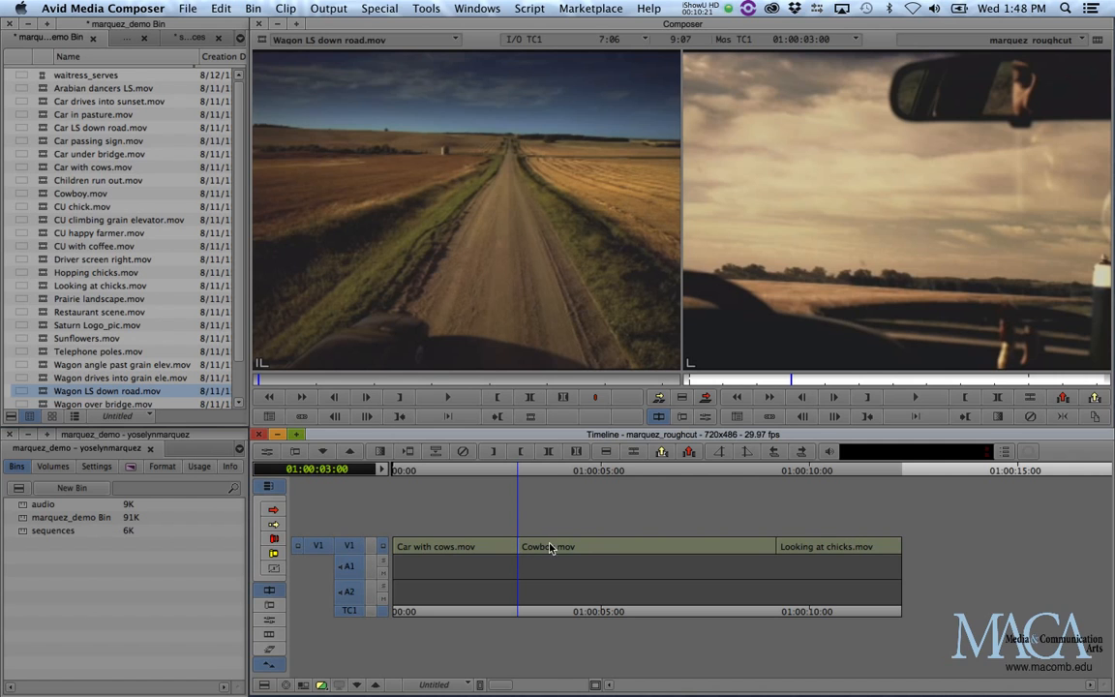
- Mark an In point in Wagon LS down road.mov, splice it between Car with cows.mov and Cowboy.mov, and scrub through the result
{"action": "left_click_drag", "start_coordinate": [380, 378], "coordinate": [429, 384]}
{"action": "key", "text": "i"}
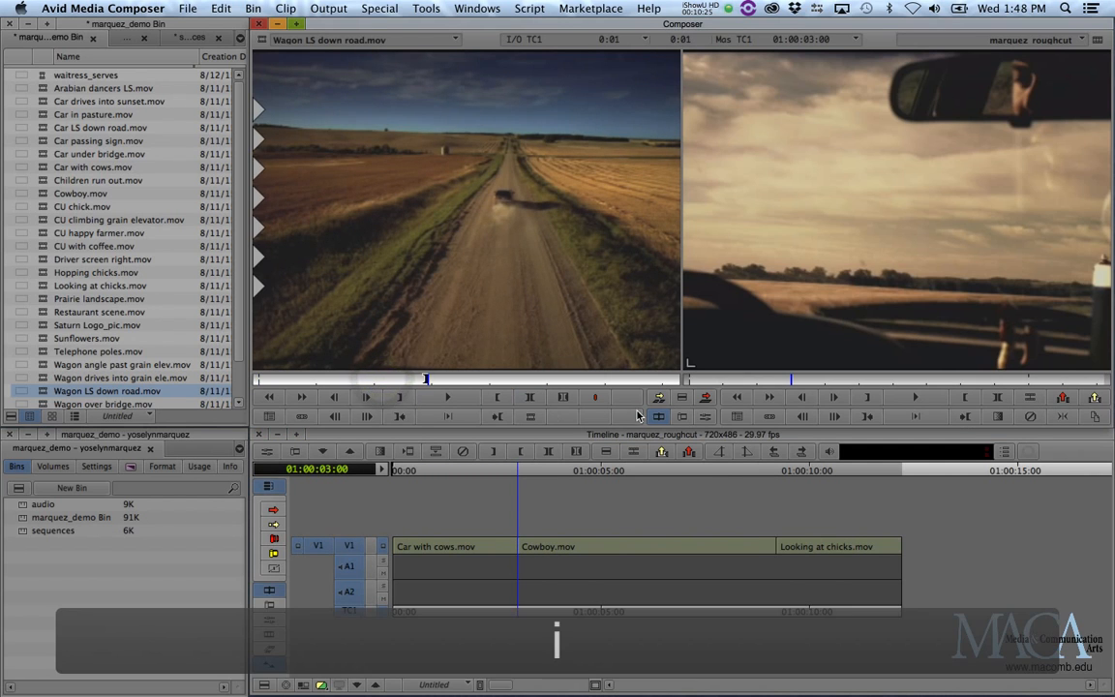
{"action": "left_click", "coordinate": [659, 400]}
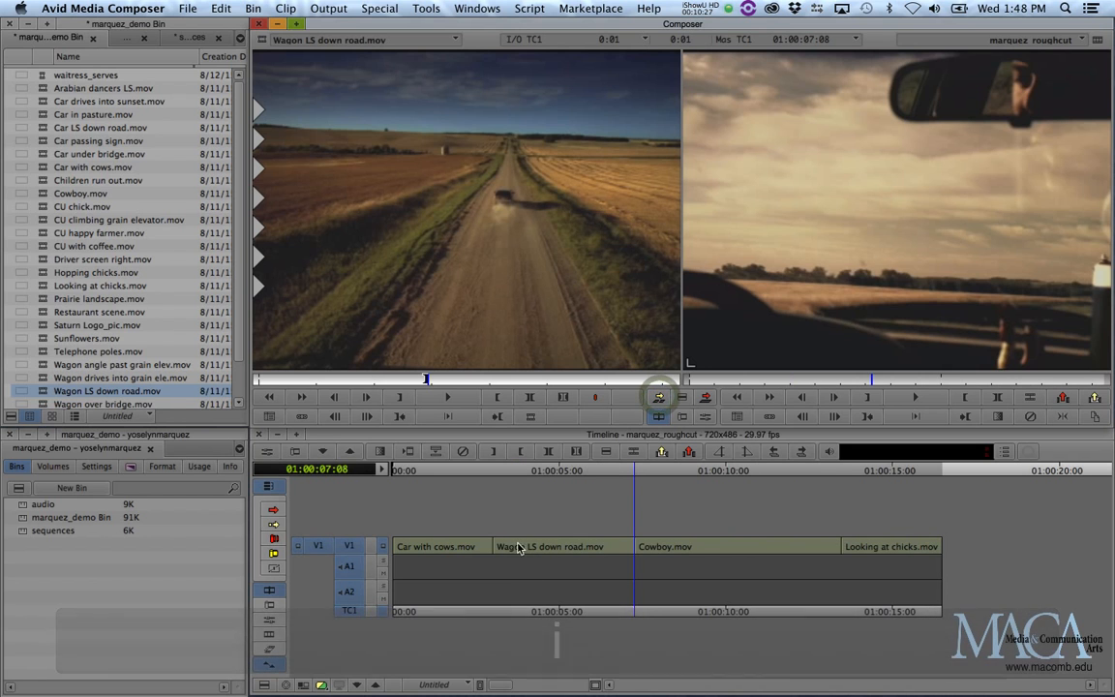
{"action": "left_click_drag", "start_coordinate": [475, 471], "coordinate": [688, 494]}
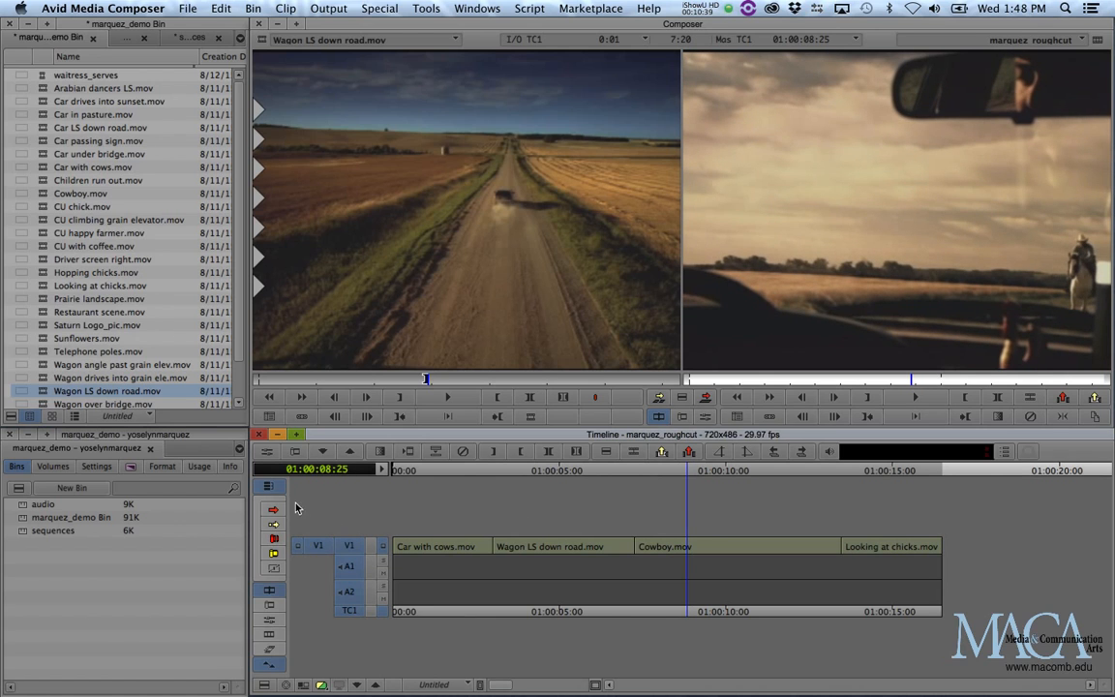